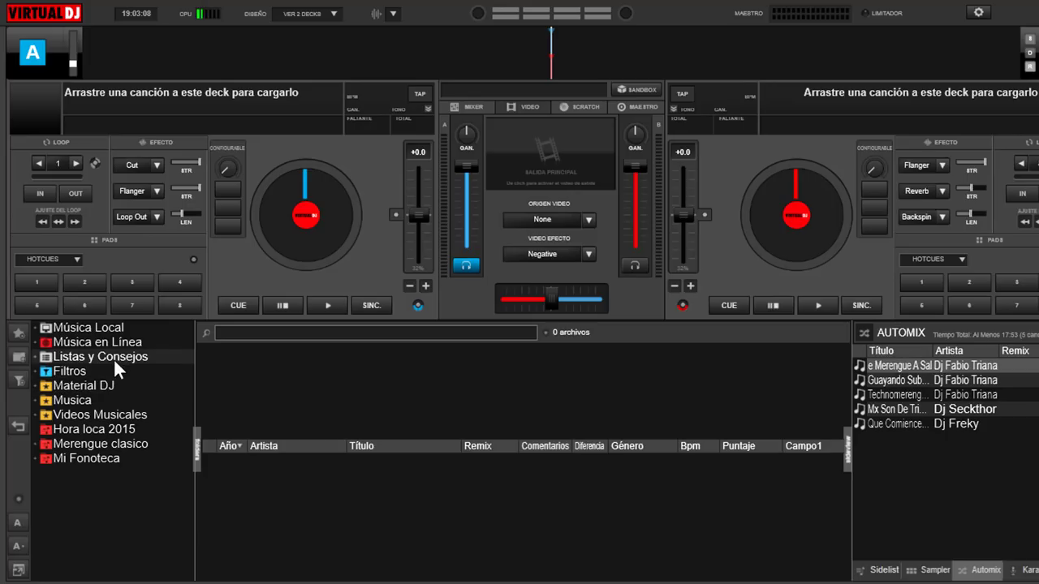
Under Listas y Consejos, add a new list to Listas en la Nube with the name "New playlist"
click(35, 355)
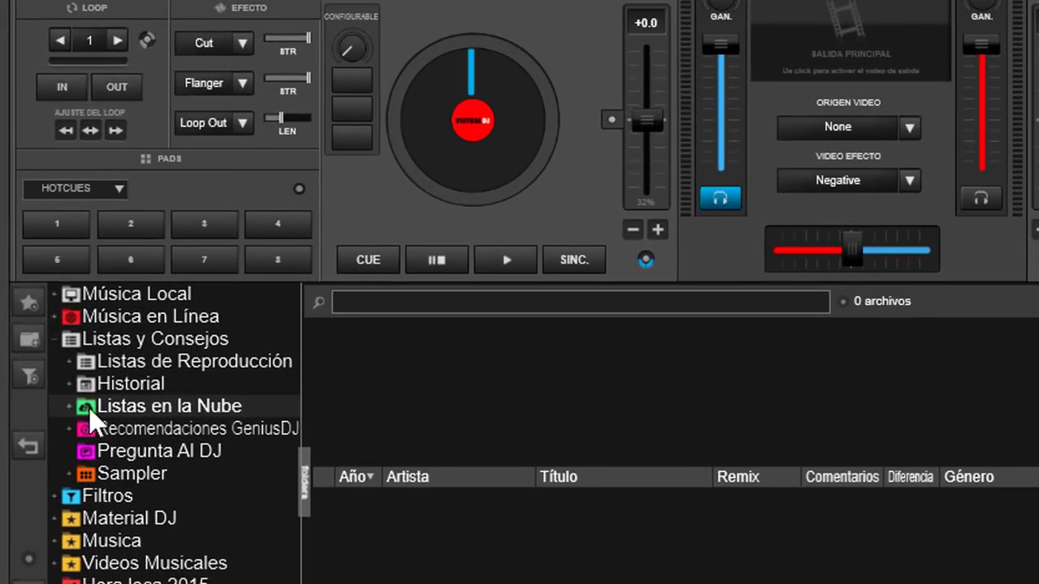
click(69, 405)
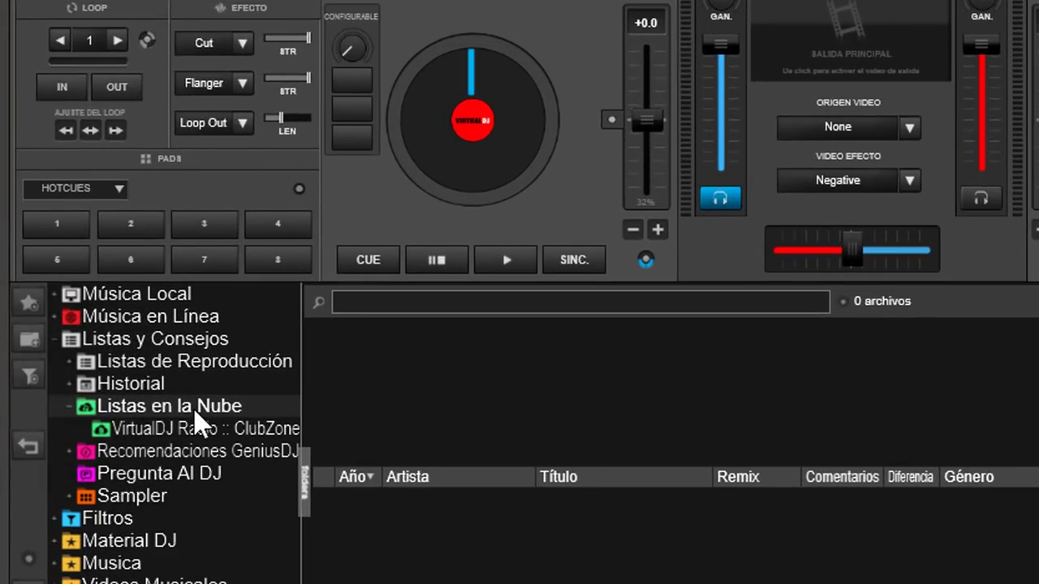
right_click(133, 404)
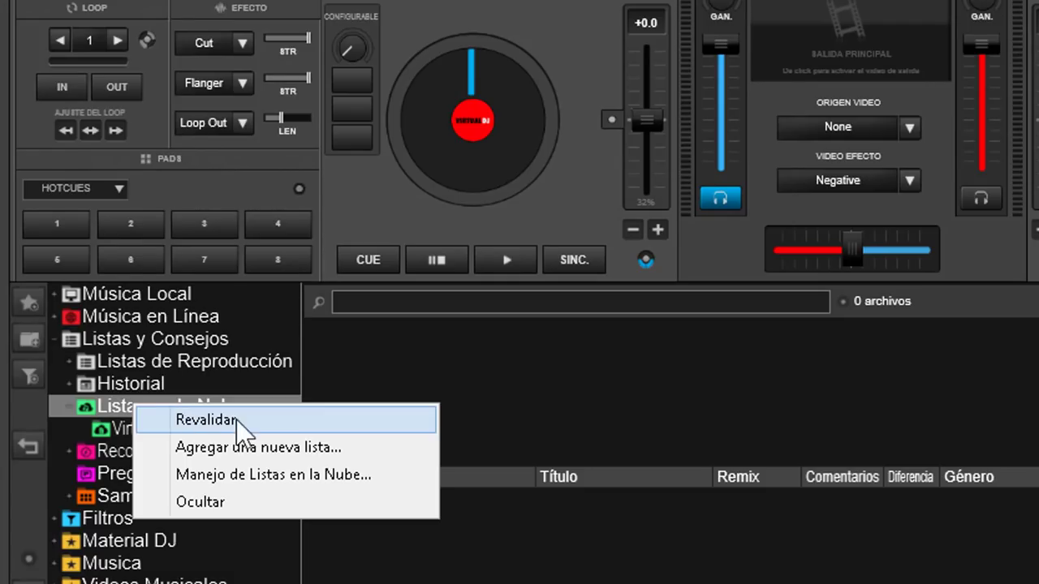
click(282, 451)
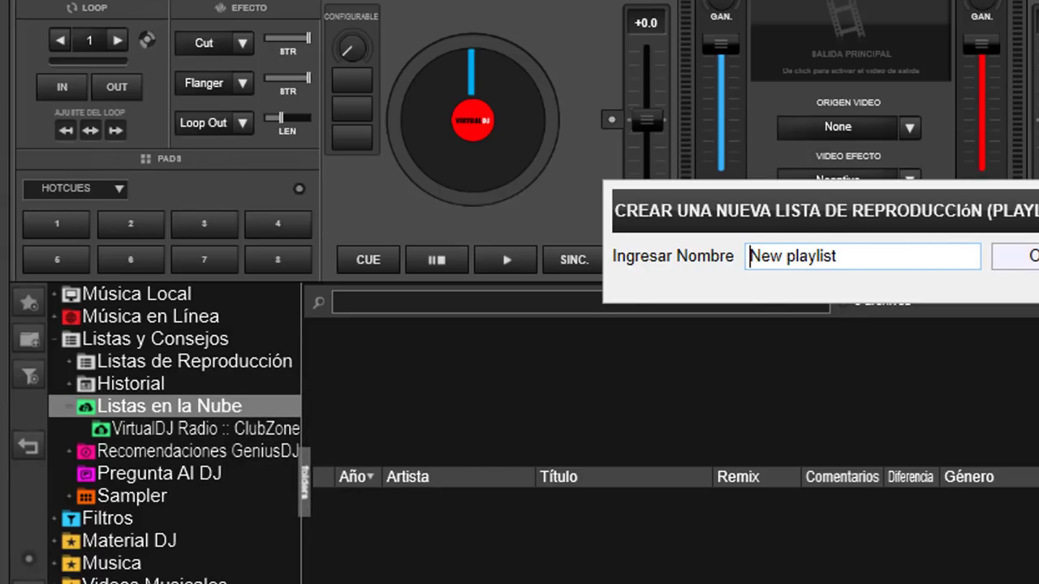
click(1014, 257)
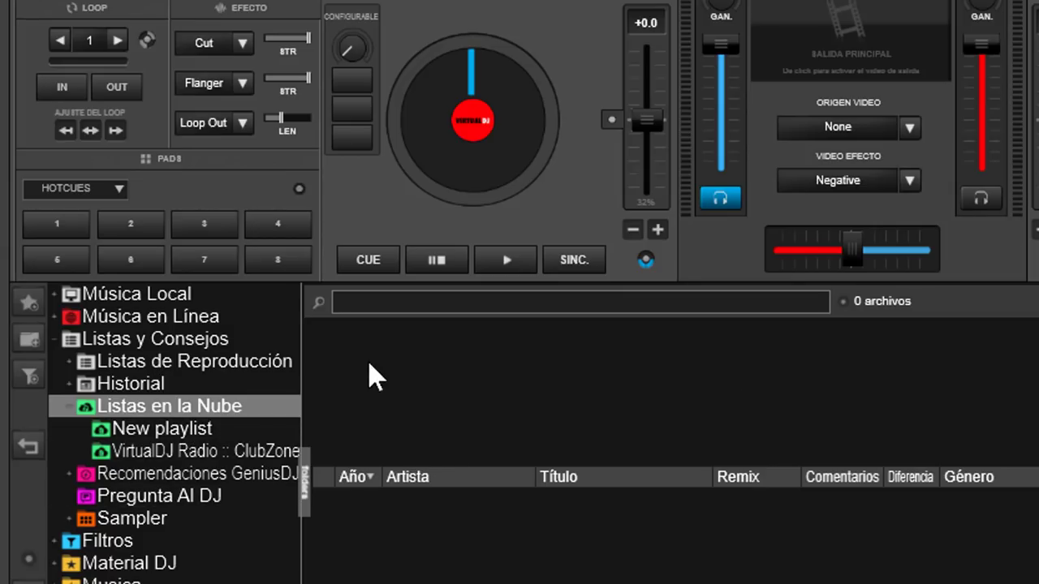
Search the library for "fabi" and add the first four tracks found to the New playlist cloud list
click(424, 307)
text(fabi)
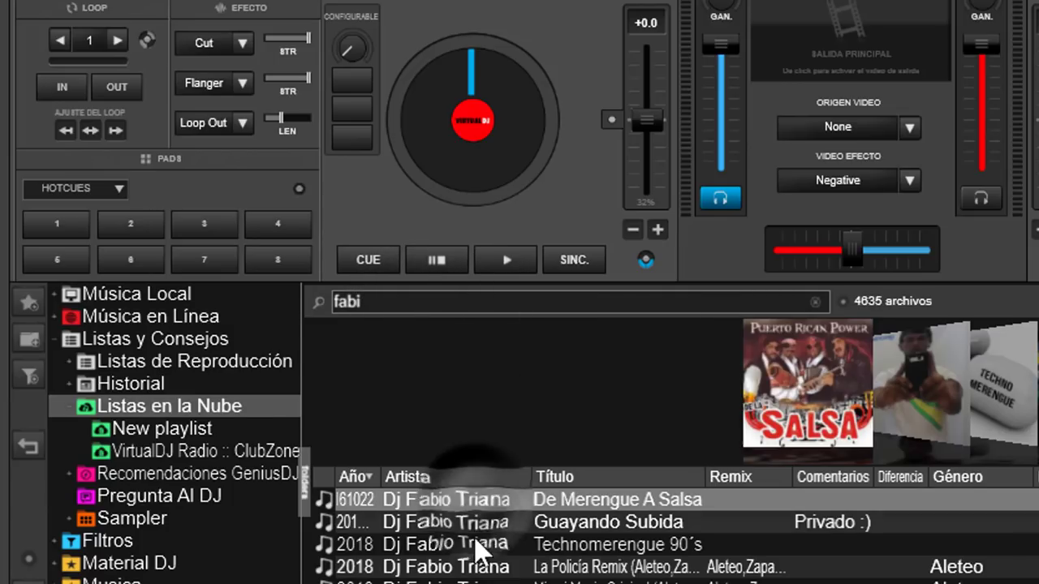
shift+click(470, 567)
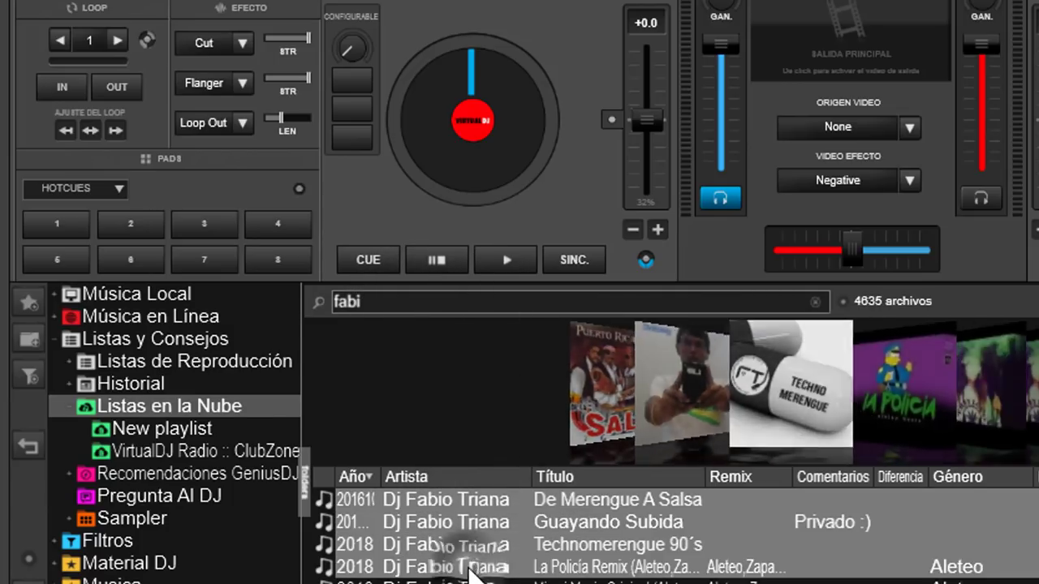
drag(409, 502, 203, 444)
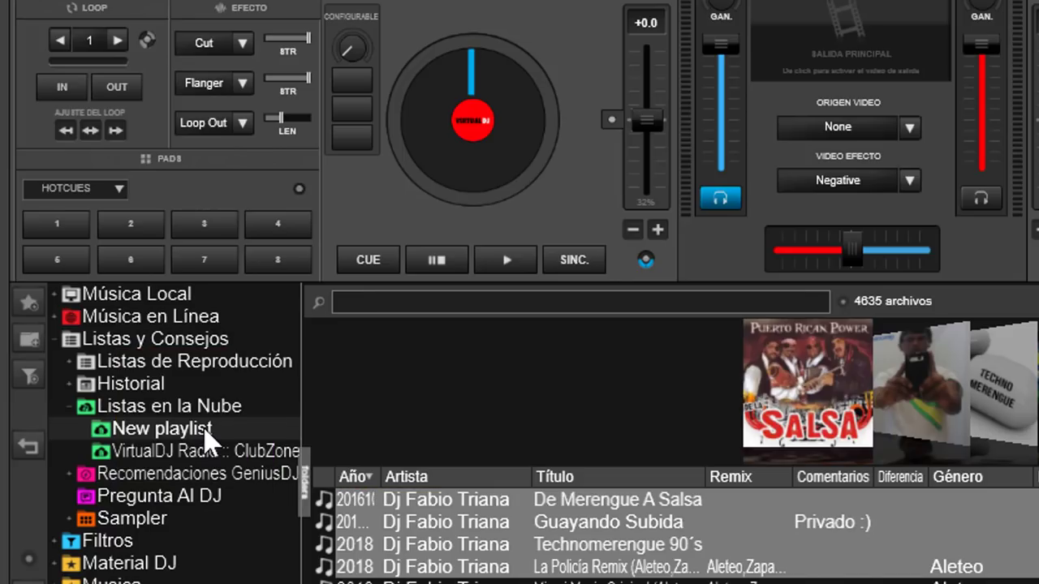
Open the New playlist cloud list and remove the track Guayando Subida from it
click(203, 430)
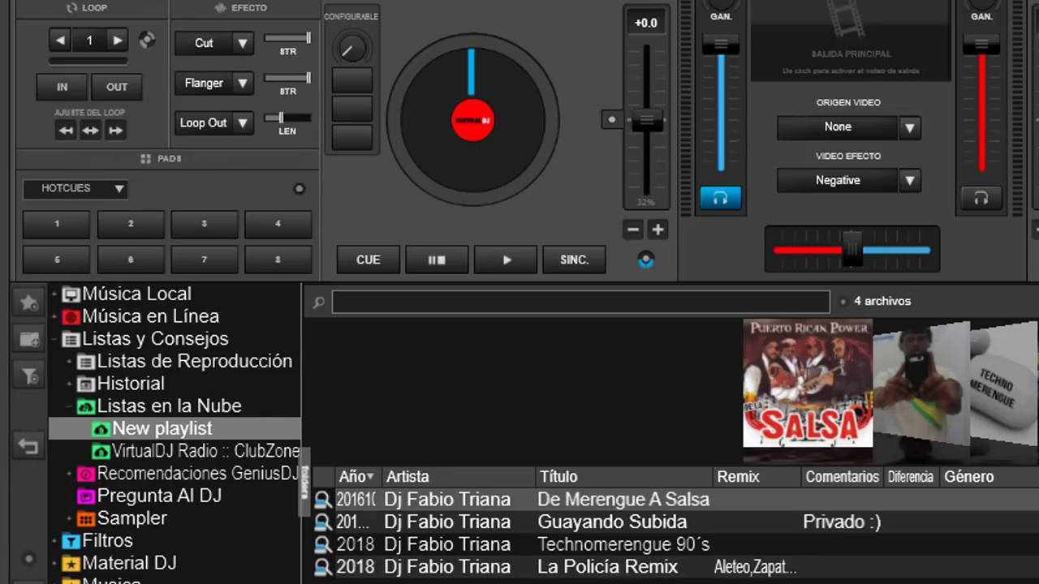
right_click(481, 522)
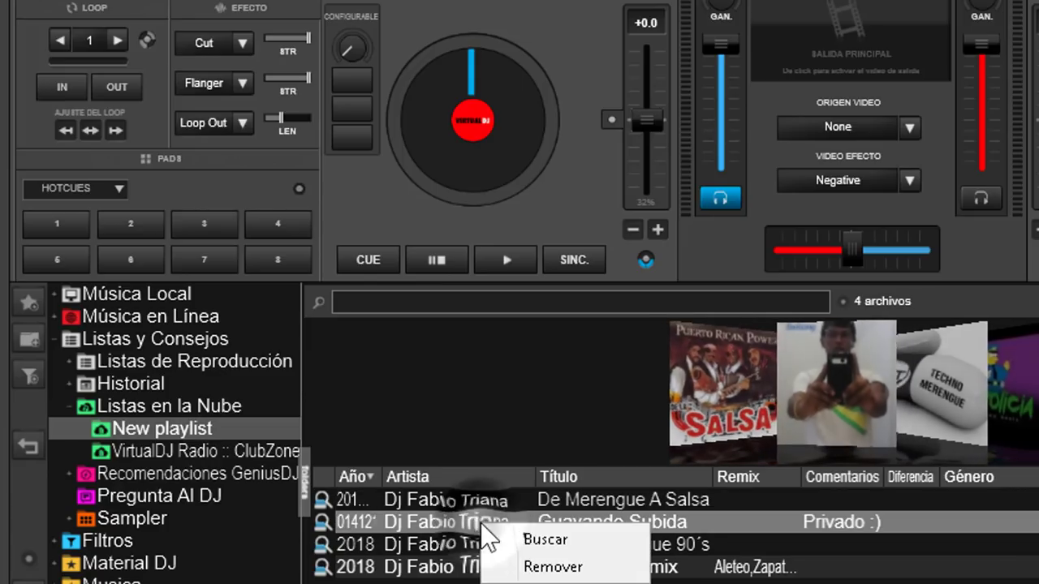
click(577, 567)
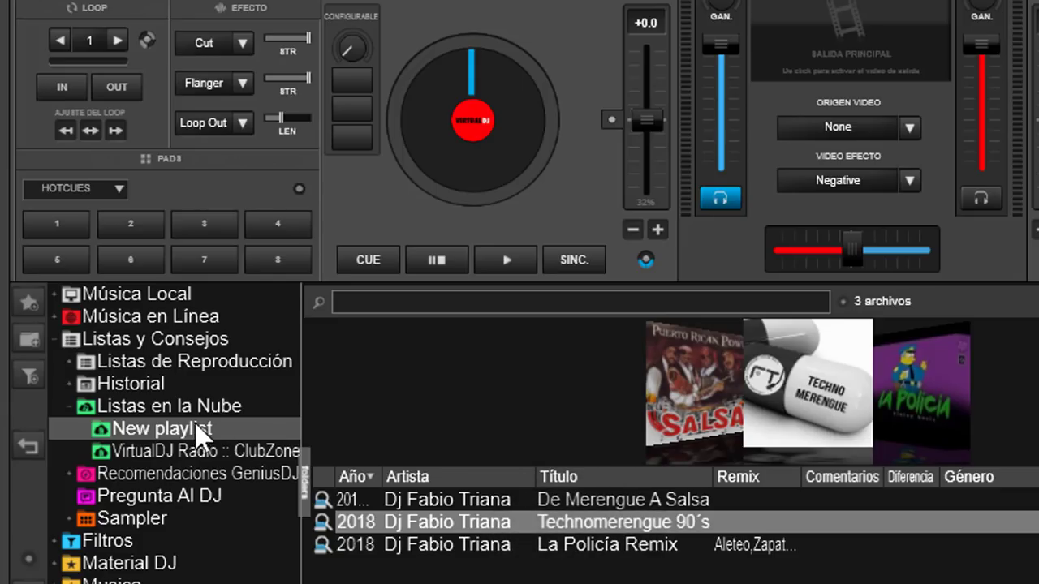
Search the library for "dj", add Miami Music Original to the New playlist cloud list, and open that list
click(482, 307)
text(dj)
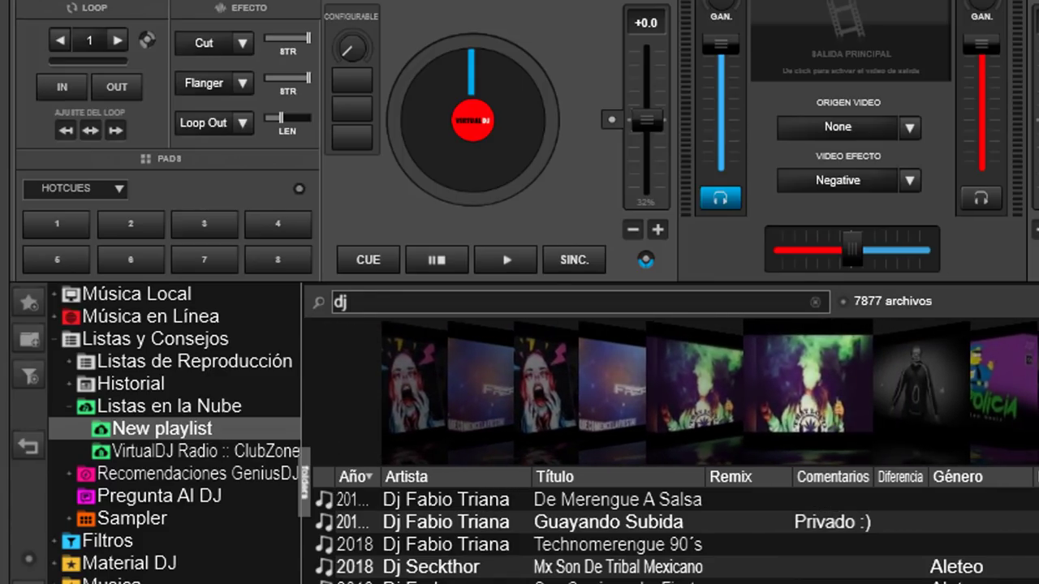
drag(803, 381, 203, 430)
click(182, 438)
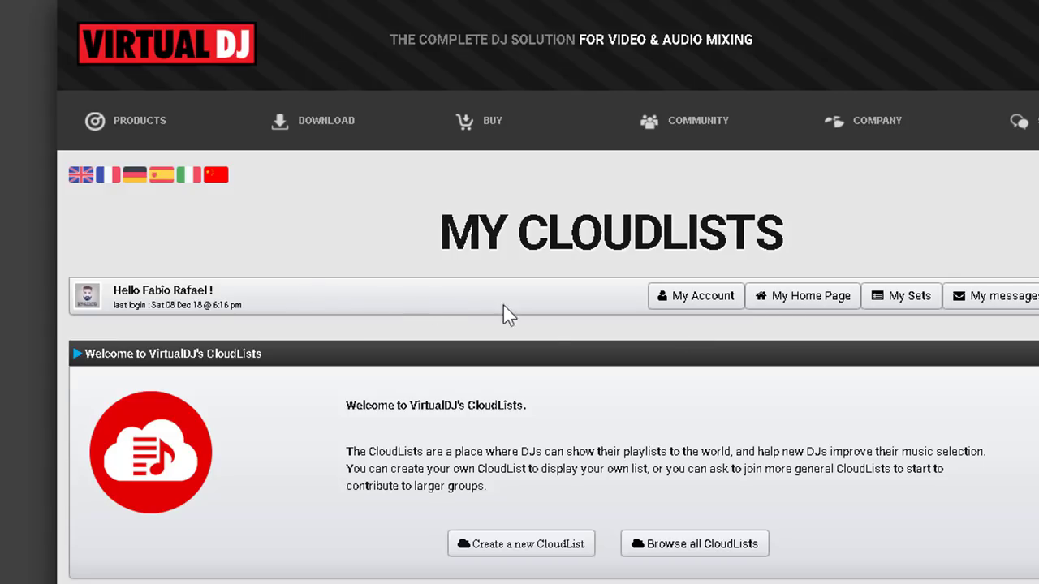
On the VirtualDJ website, go through My Sets to the CloudLists page and open New playlist
click(907, 307)
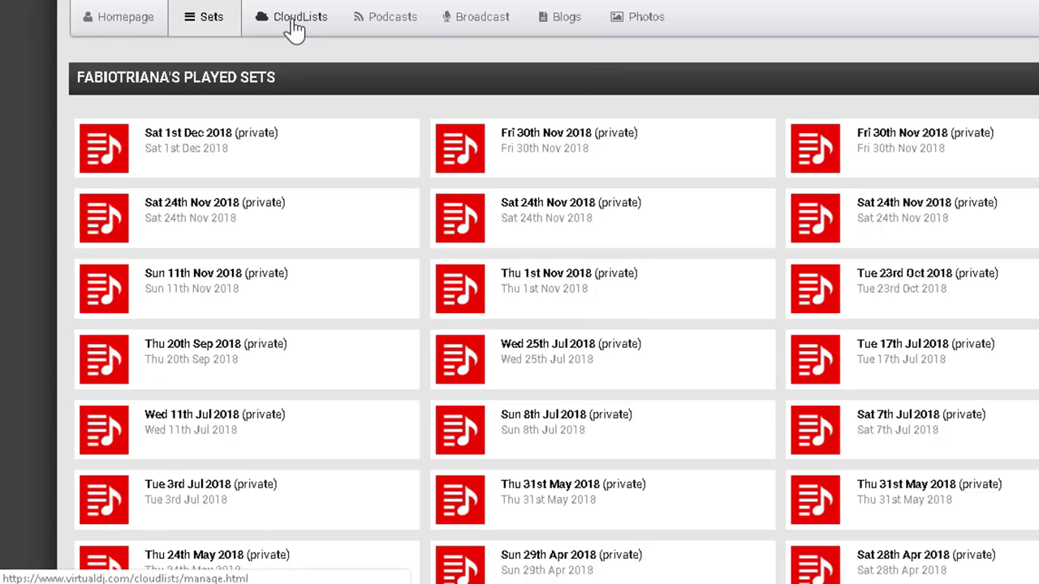
click(292, 26)
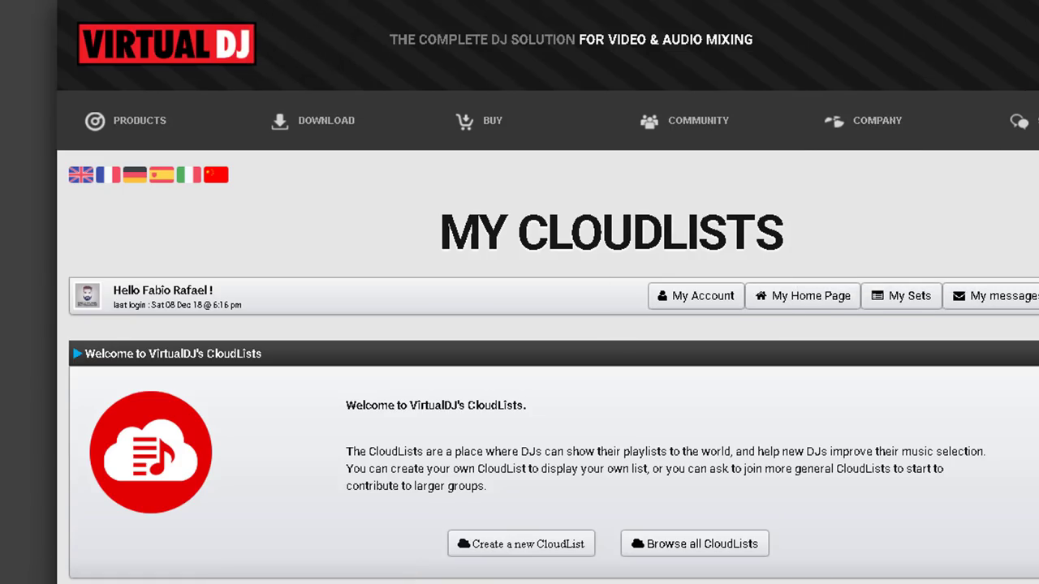
scroll(520, 325, down, 2)
scroll(520, 325, down, 3)
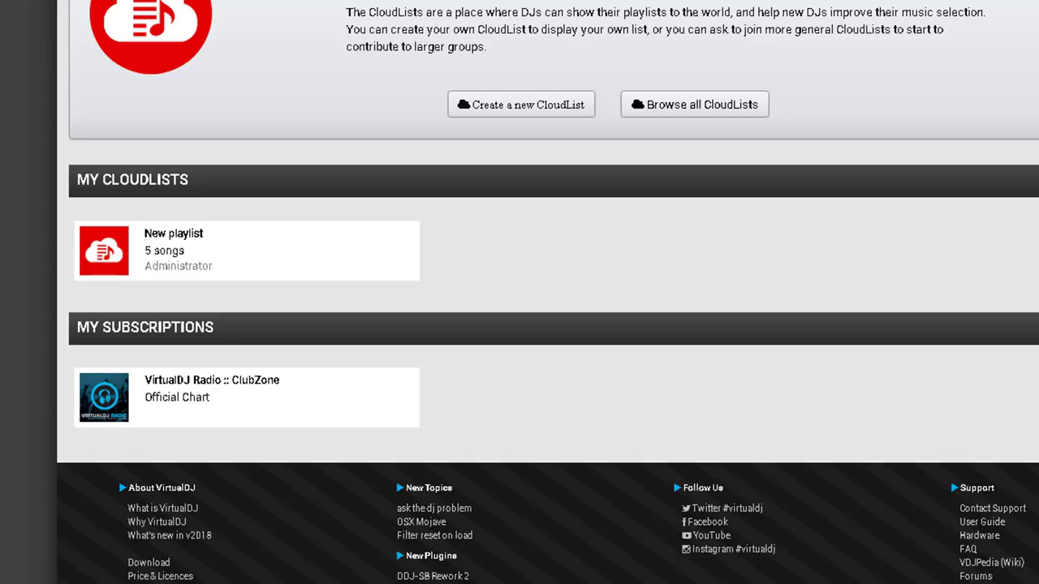
scroll(548, 292, up, 2)
scroll(548, 292, down, 1)
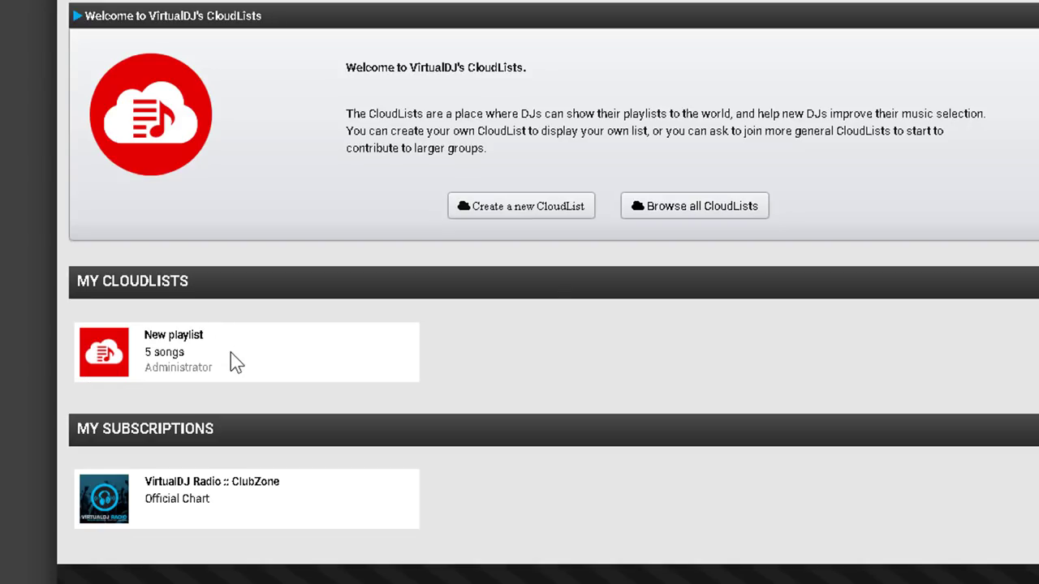
click(106, 355)
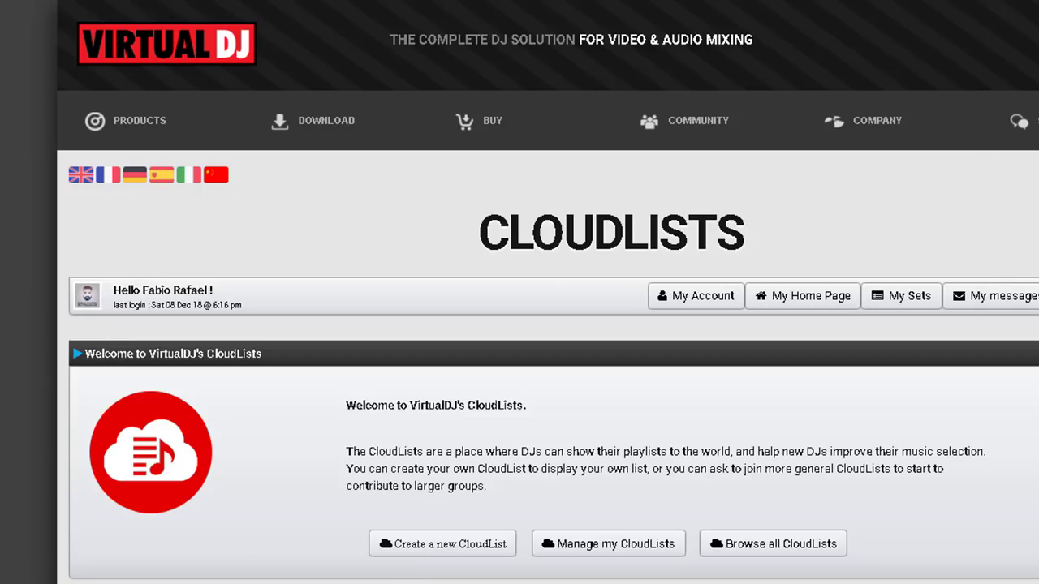
Examine the New playlist page on the website, including its privacy status and full track list
scroll(552, 325, down, 4)
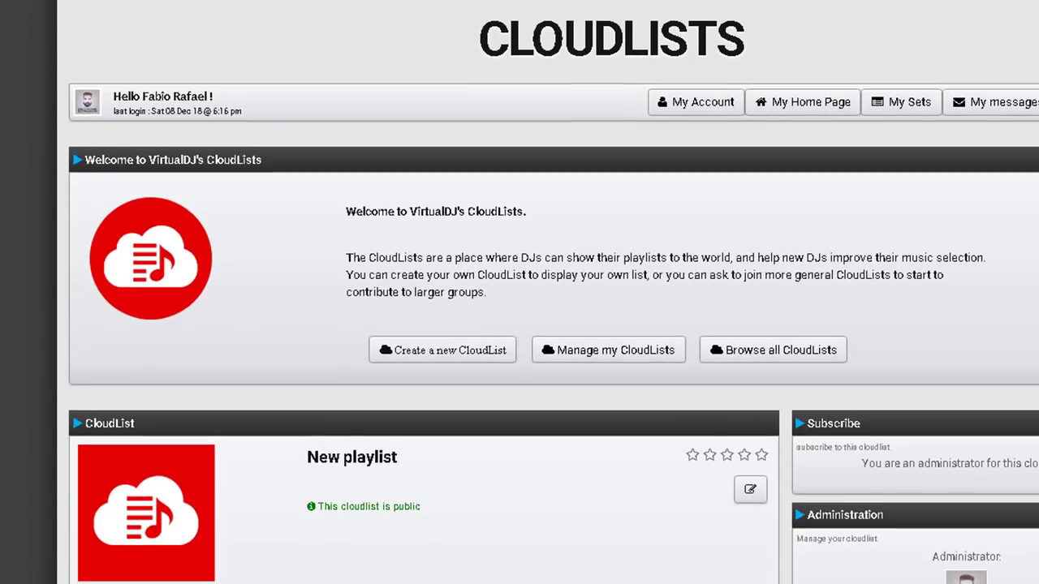
scroll(552, 324, down, 3)
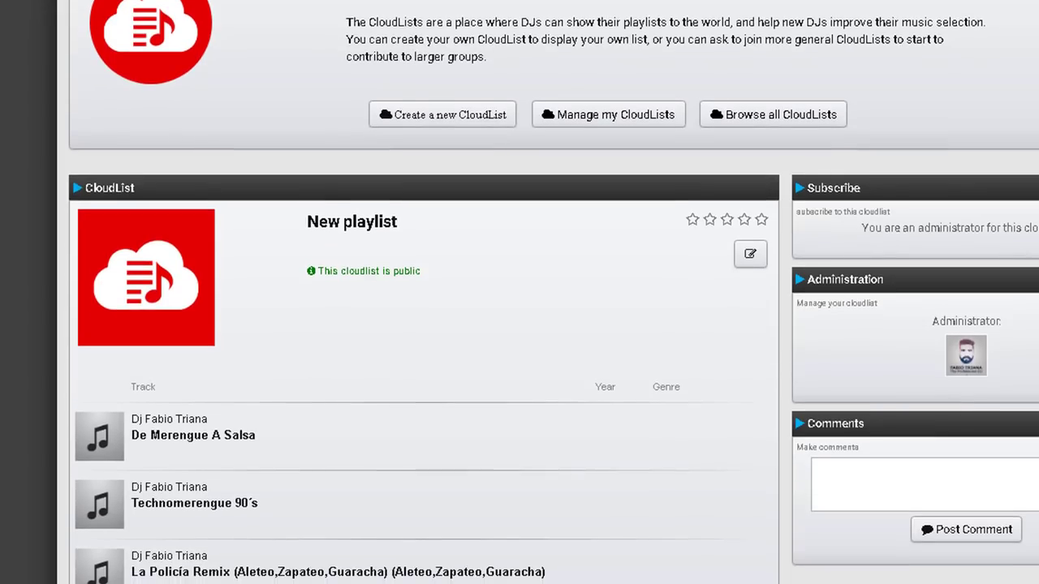
scroll(552, 325, down, 1)
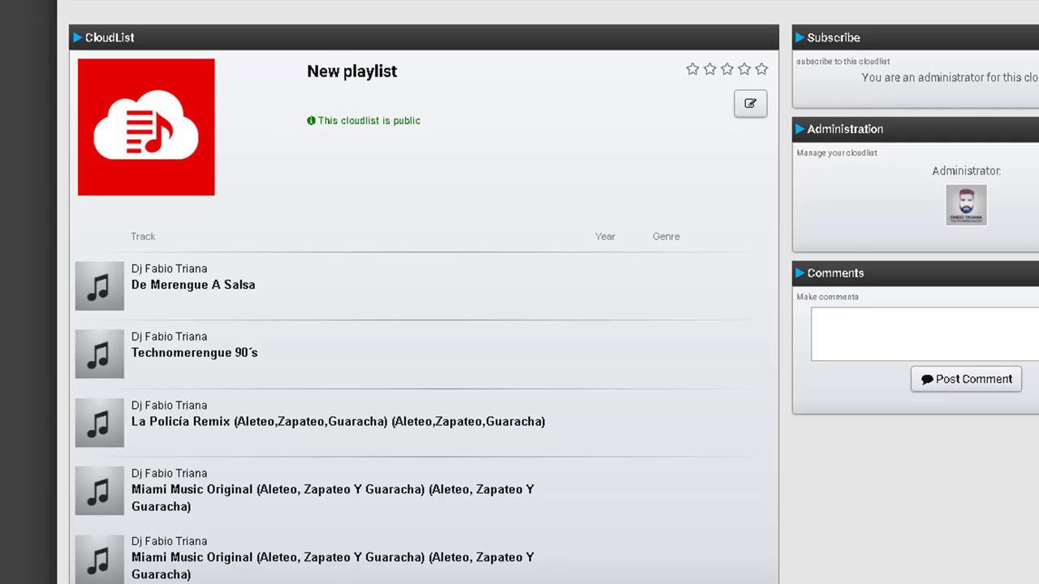
scroll(520, 292, down, 3)
scroll(519, 292, up, 10)
scroll(519, 292, down, 3)
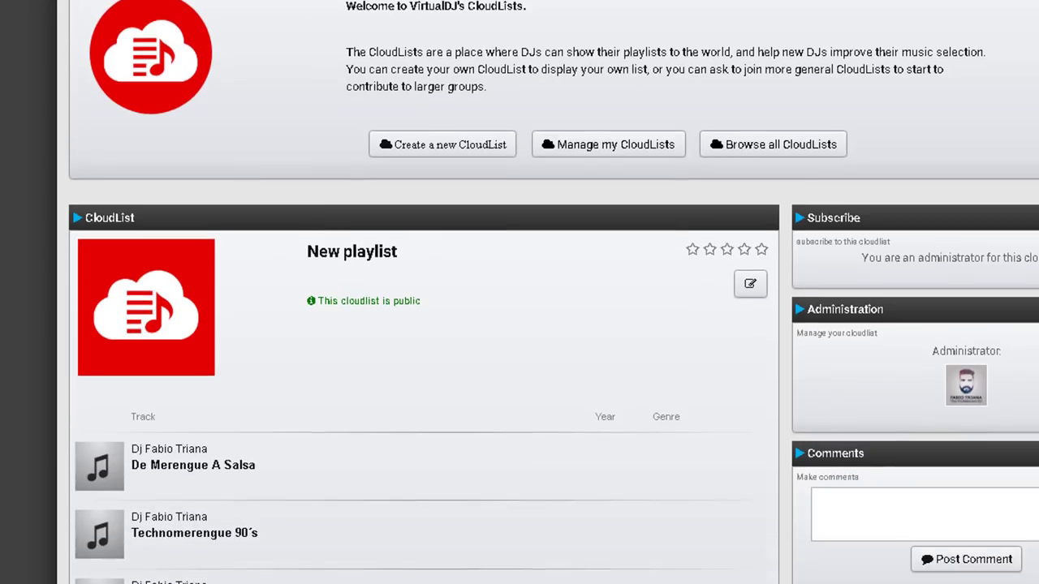
scroll(520, 292, down, 3)
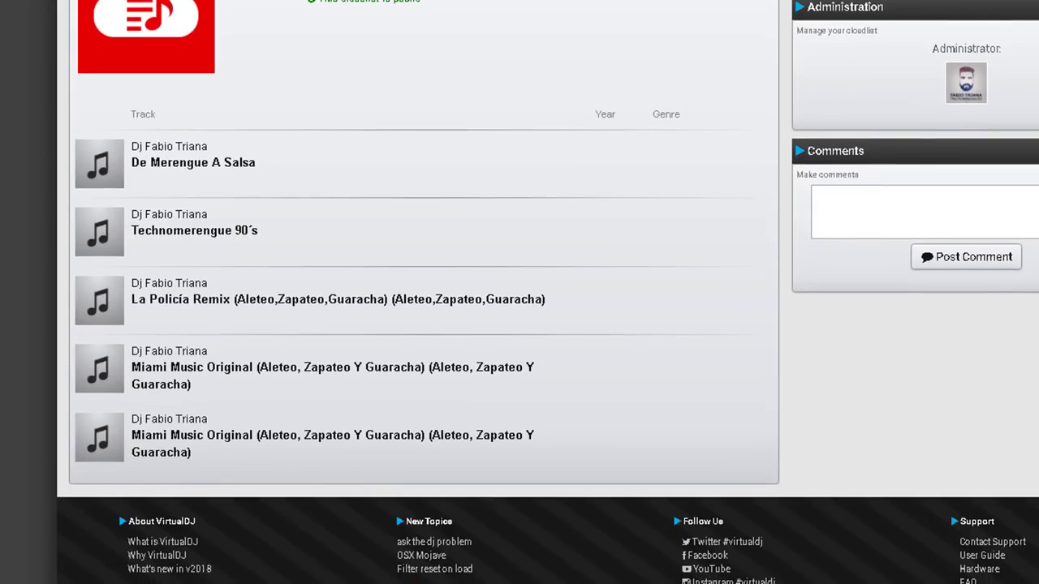
scroll(520, 292, up, 1)
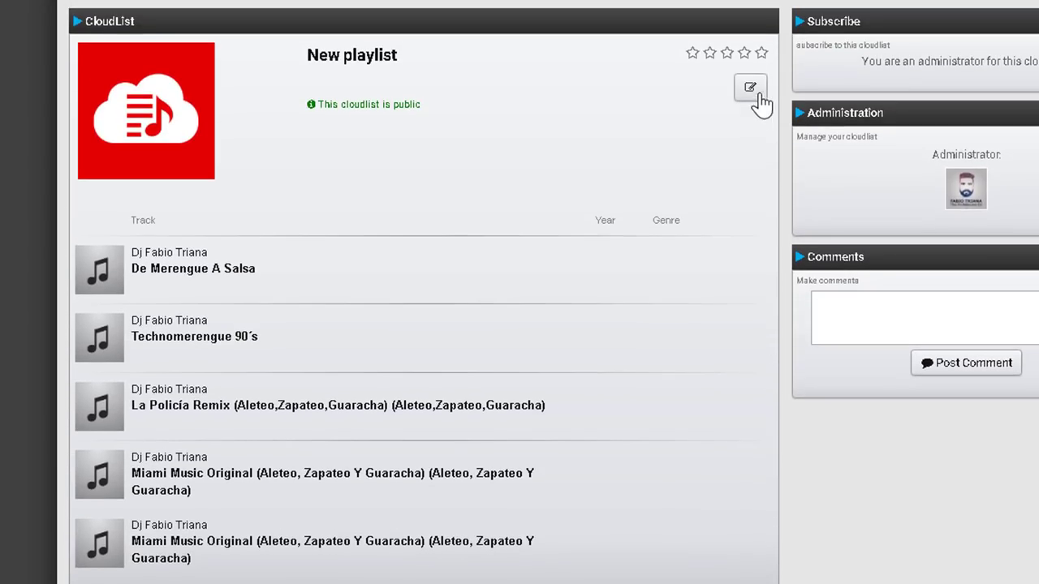
Open New playlist for editing and look over its name, description, privacy, type and role settings
click(758, 94)
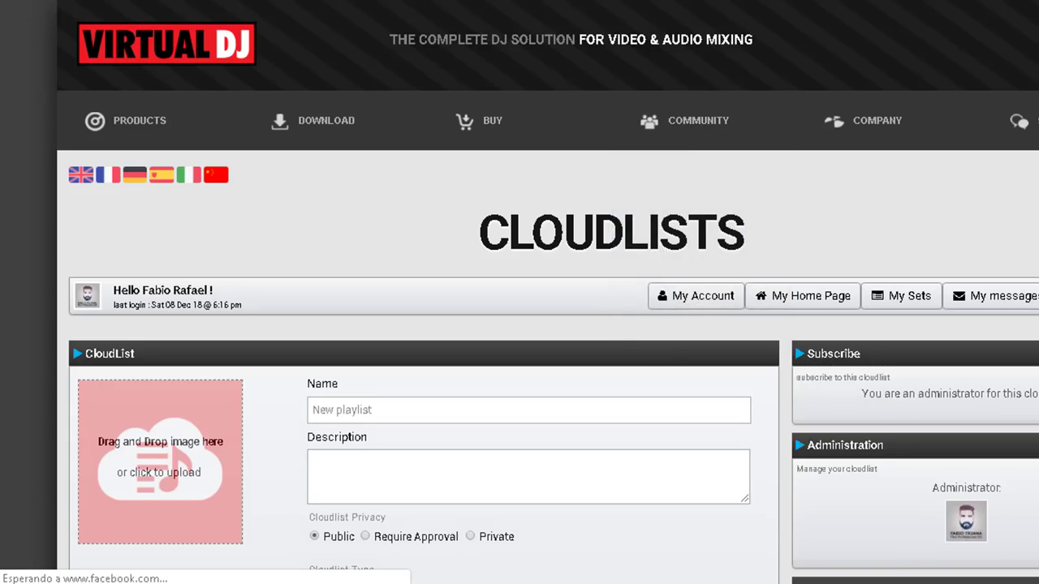
scroll(519, 292, down, 3)
scroll(519, 292, down, 1)
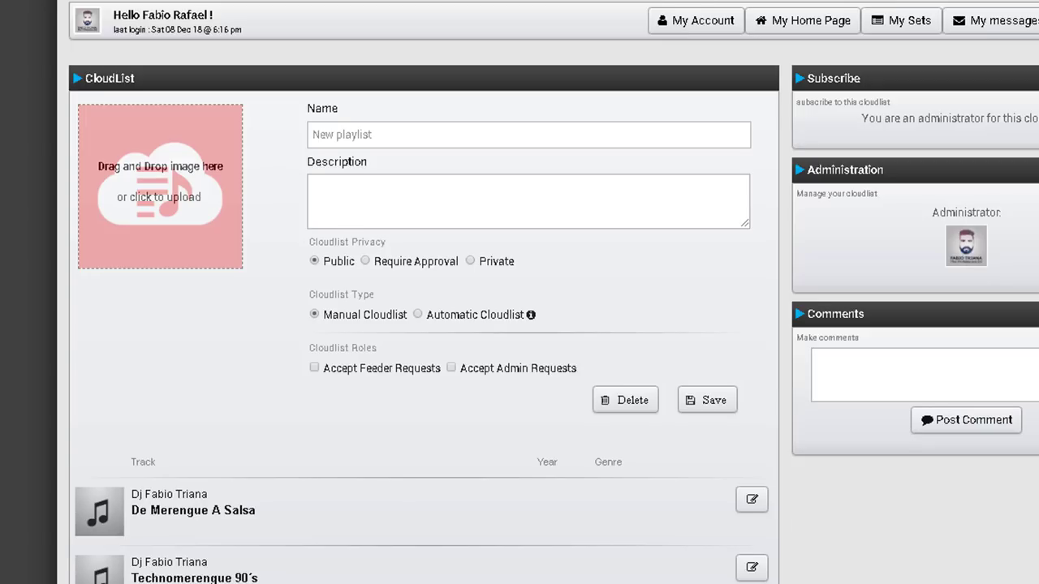
scroll(519, 292, down, 2)
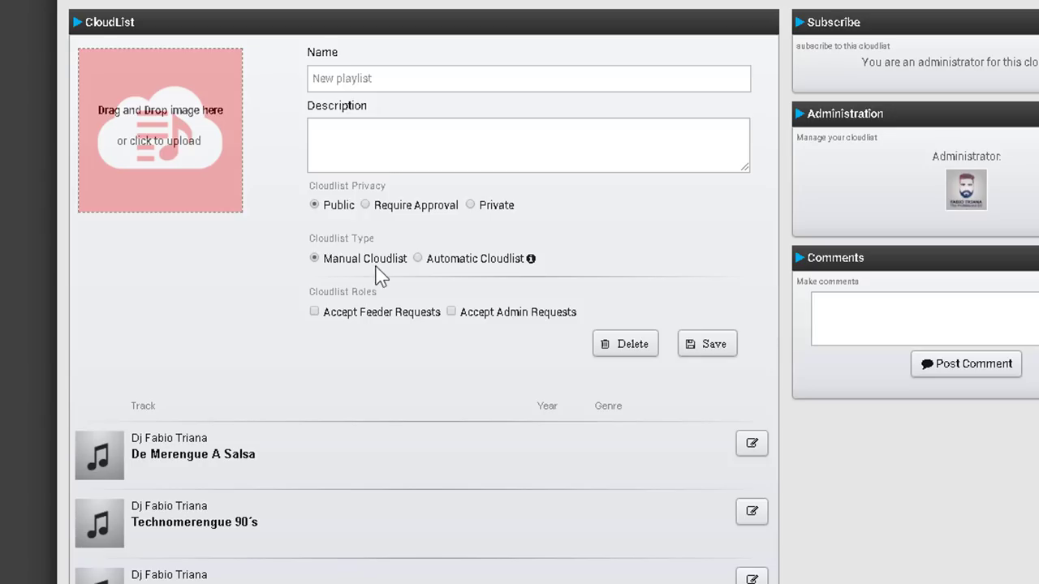
Try the Automatic Cloudlist type and return the setting to Manual Cloudlist
click(418, 258)
click(340, 345)
click(316, 259)
Add and save a new song at the end of the track list with artist "maluma" and title "cuatro babys"
scroll(519, 292, down, 3)
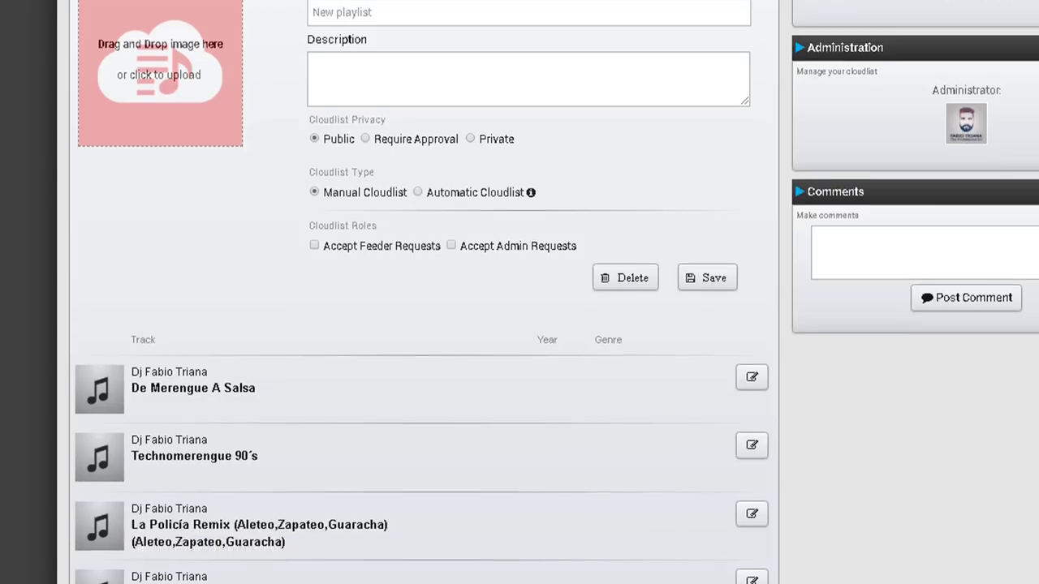
scroll(519, 292, down, 2)
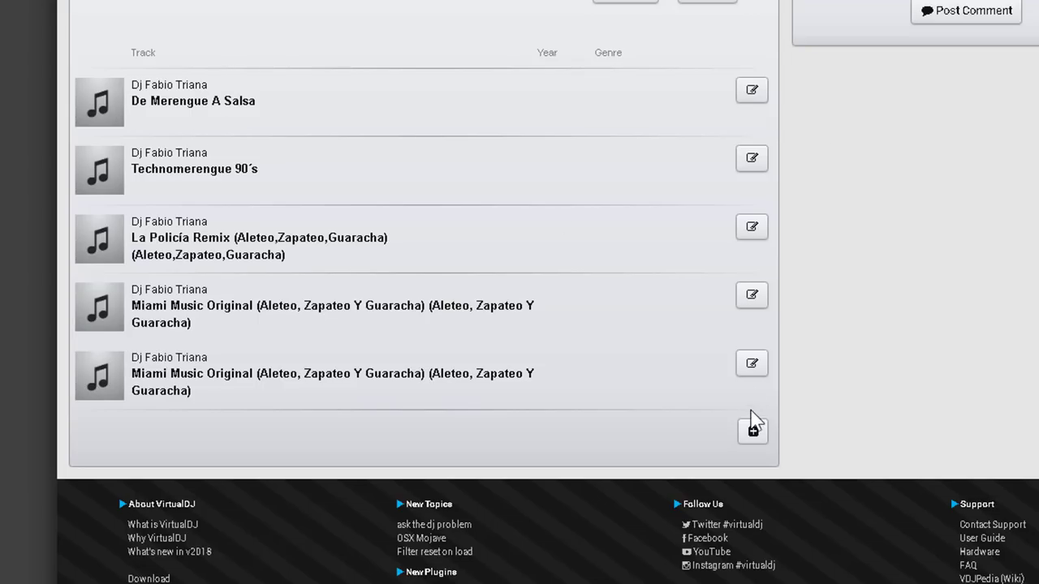
click(753, 434)
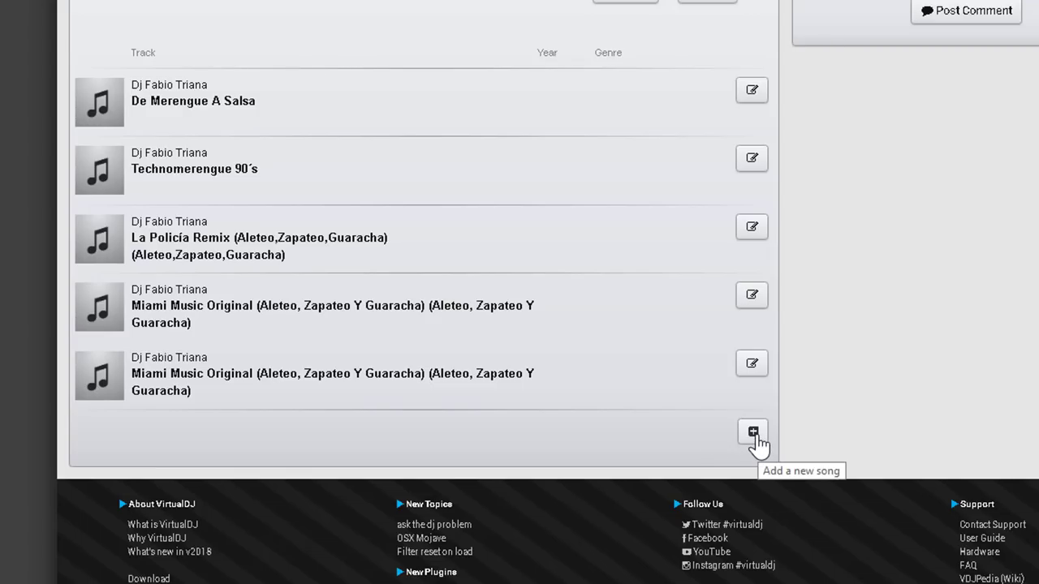
click(753, 434)
click(243, 436)
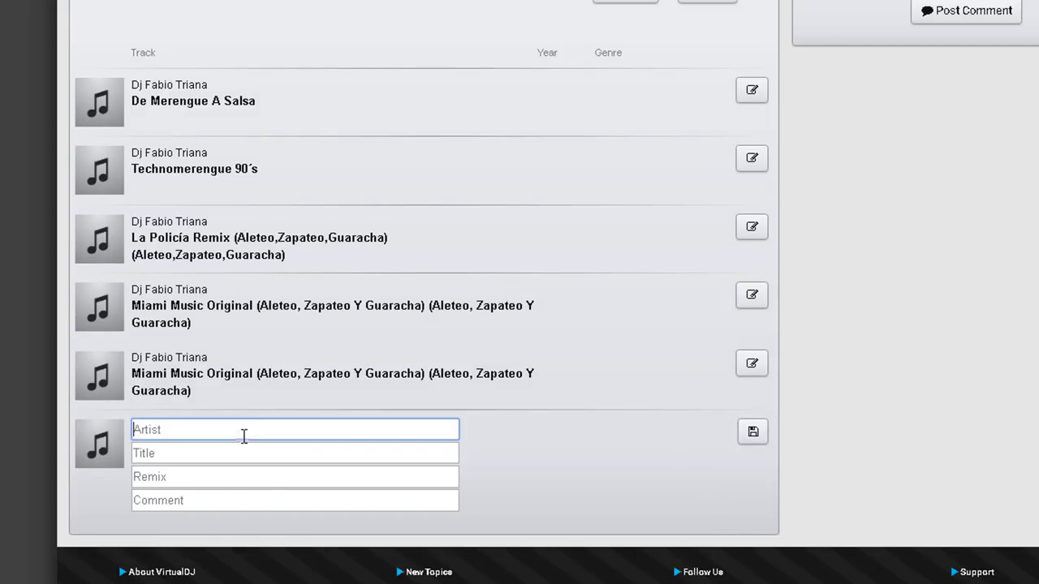
text(maluma)
click(239, 455)
text(cuatro babys)
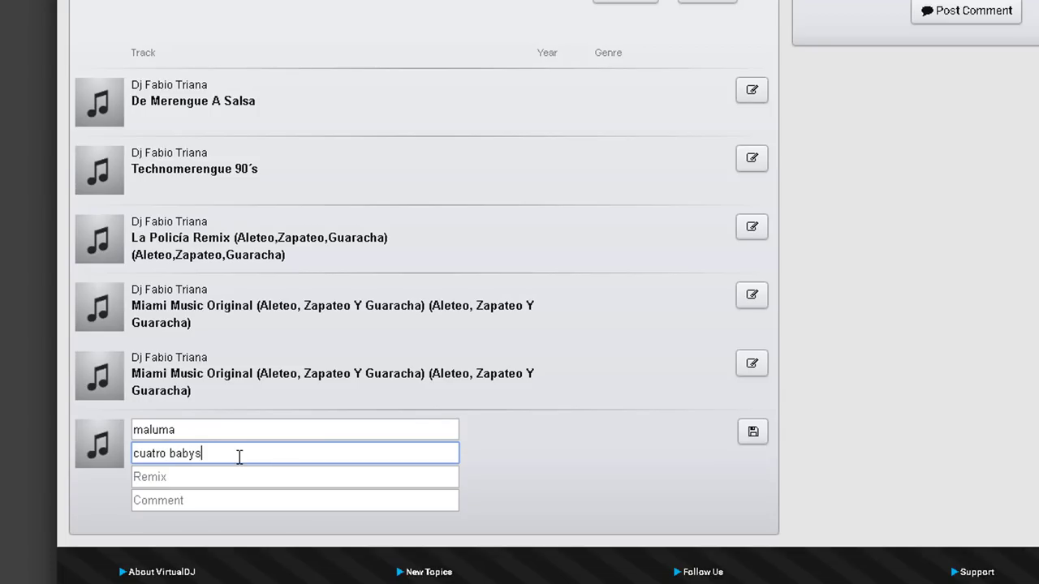
click(753, 434)
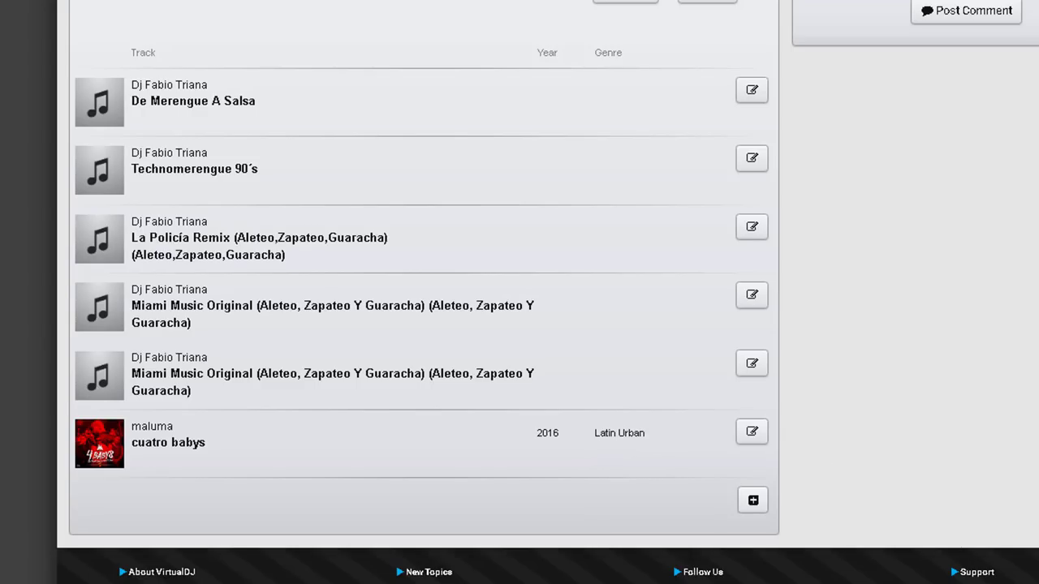
Upload the 2017-regaaeton-10 image from the Imágenes folder as the playlist's cover and save the cloudlist
scroll(520, 293, up, 5)
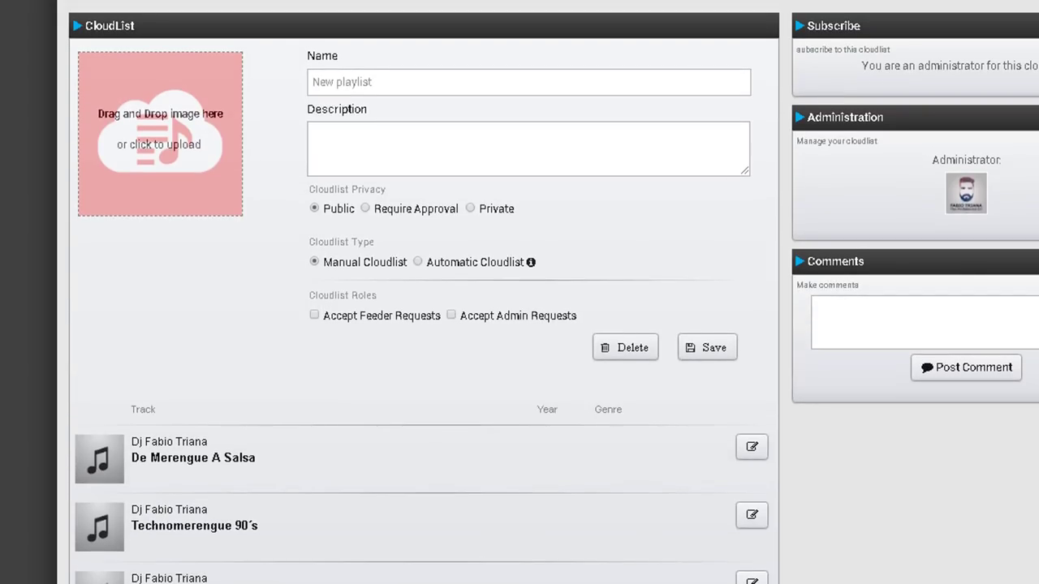
click(162, 116)
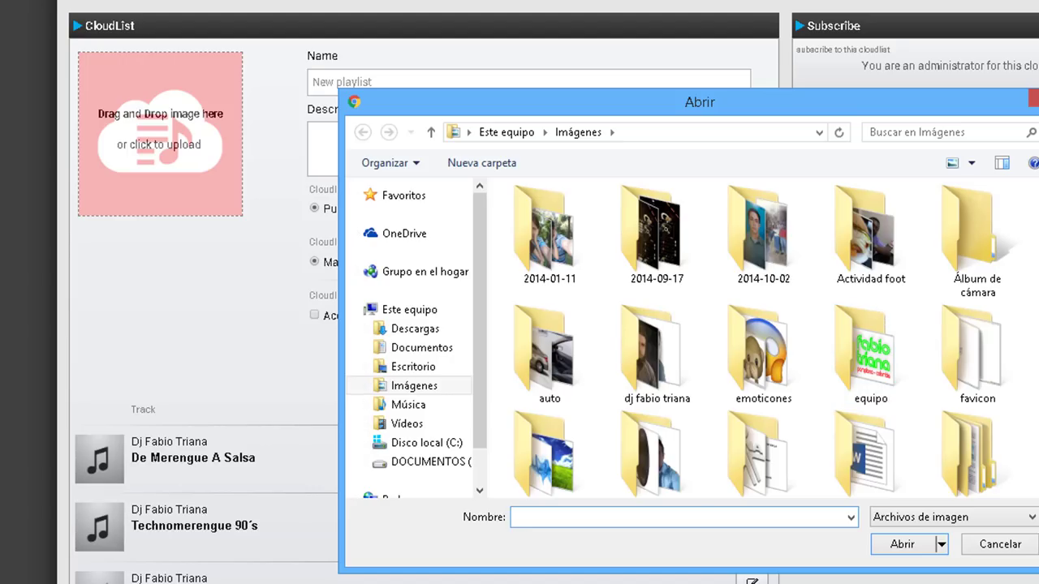
scroll(860, 203, down, 10)
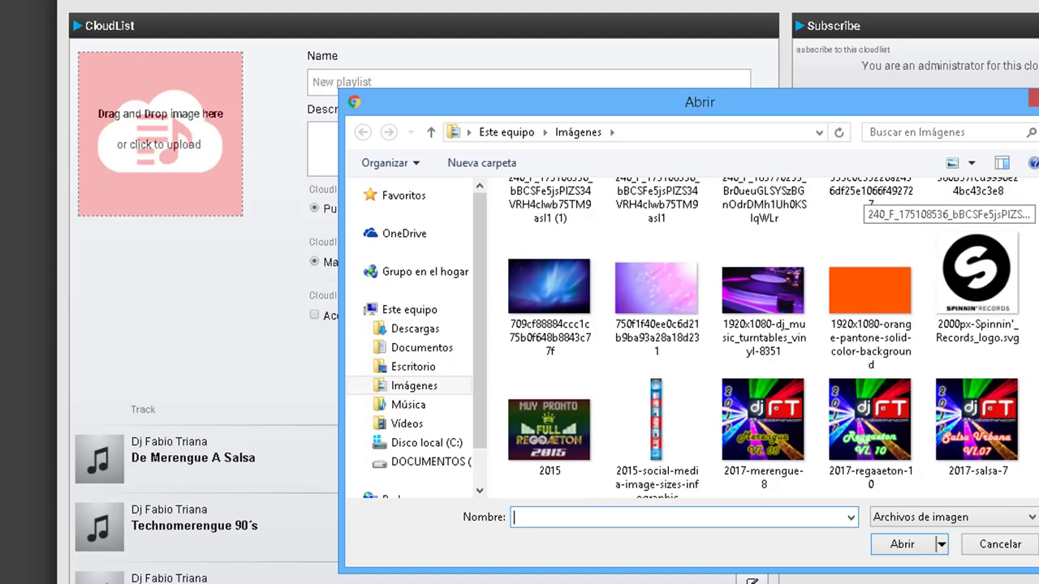
scroll(860, 201, down, 3)
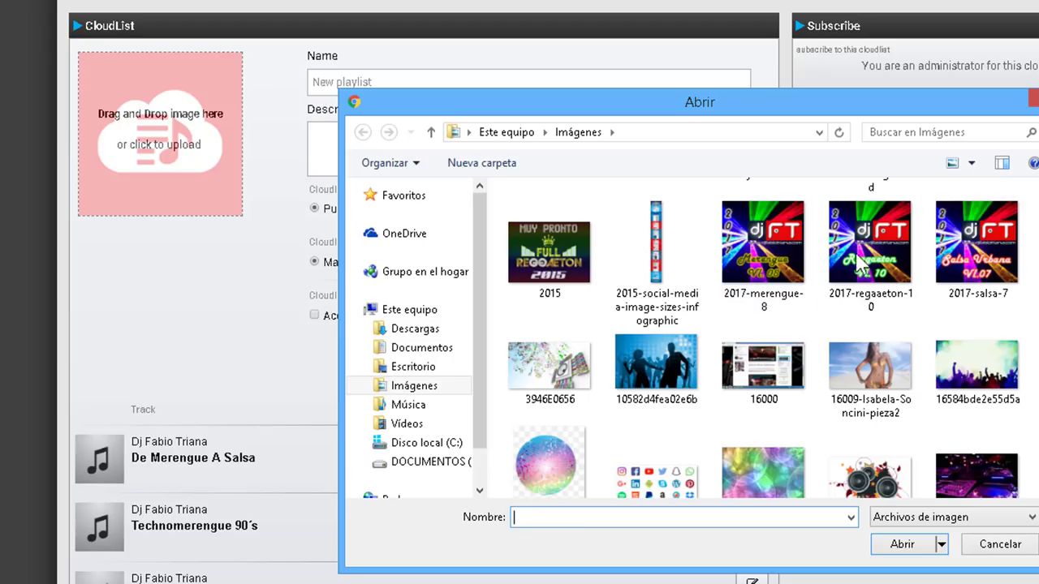
click(830, 260)
click(908, 547)
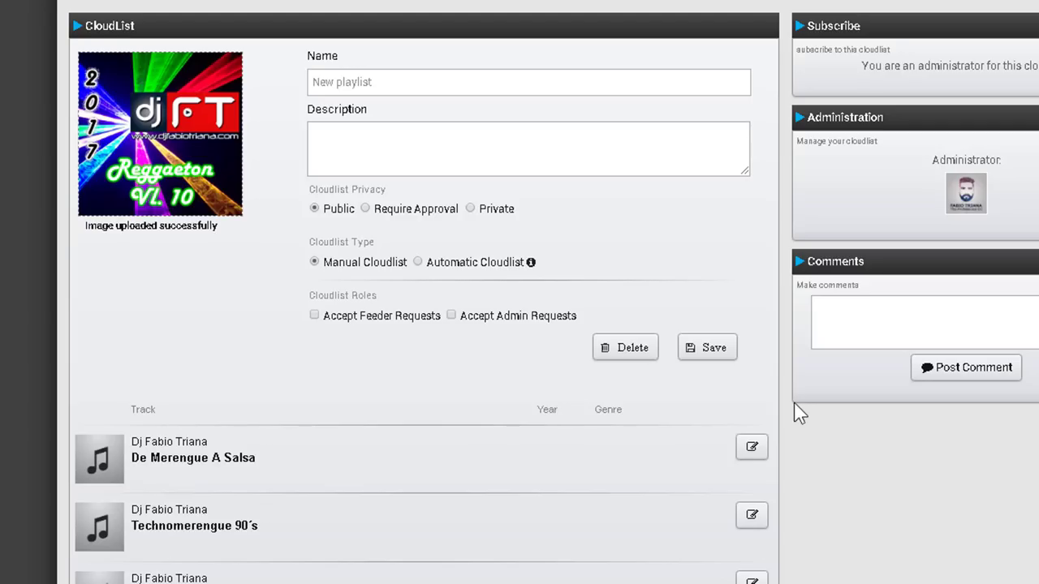
click(711, 357)
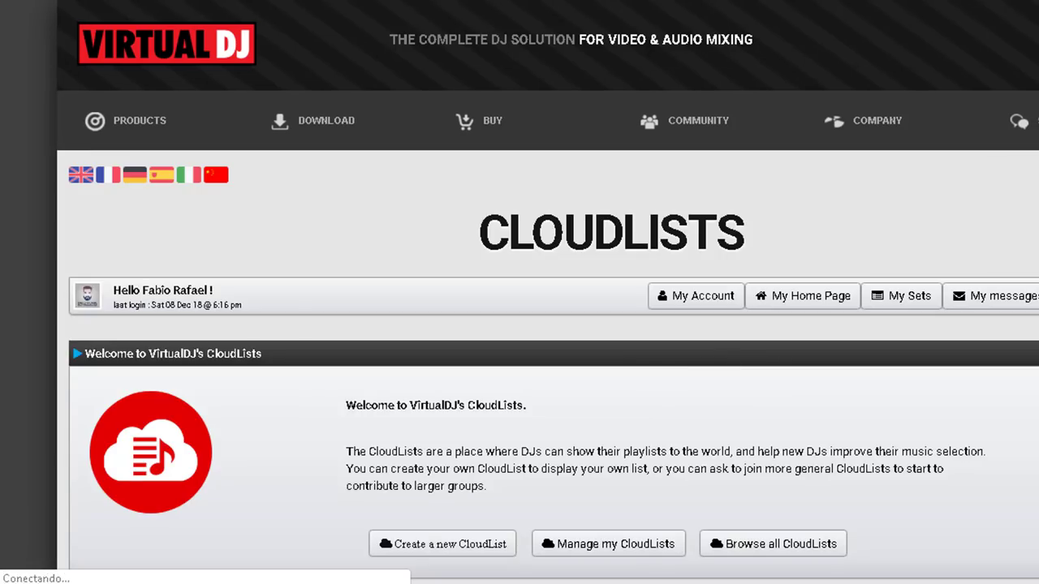
Check the saved New playlist page, and review the account's own cloudlists and subscriptions
scroll(520, 325, down, 5)
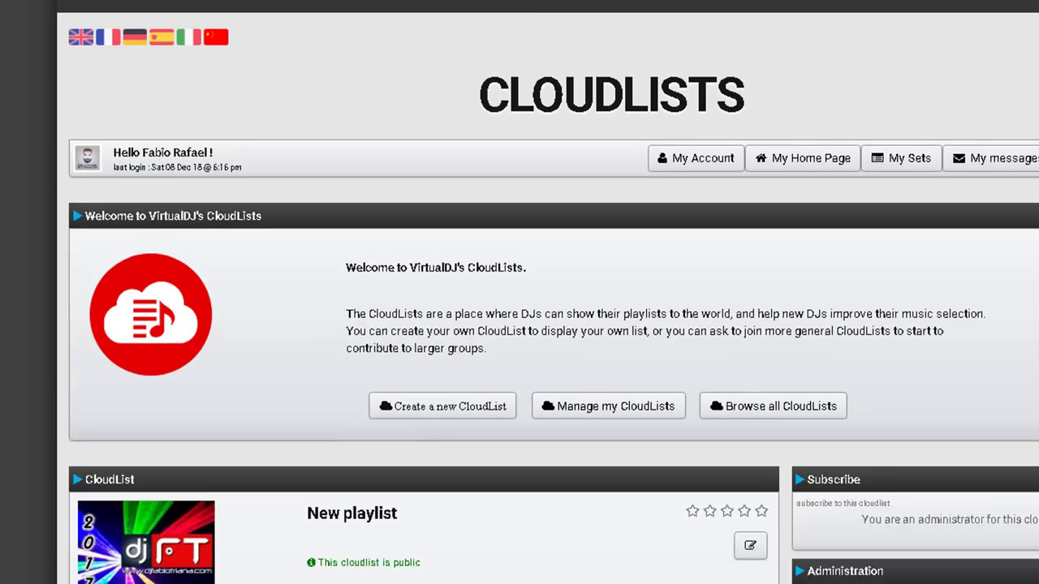
scroll(519, 325, down, 2)
scroll(520, 325, up, 5)
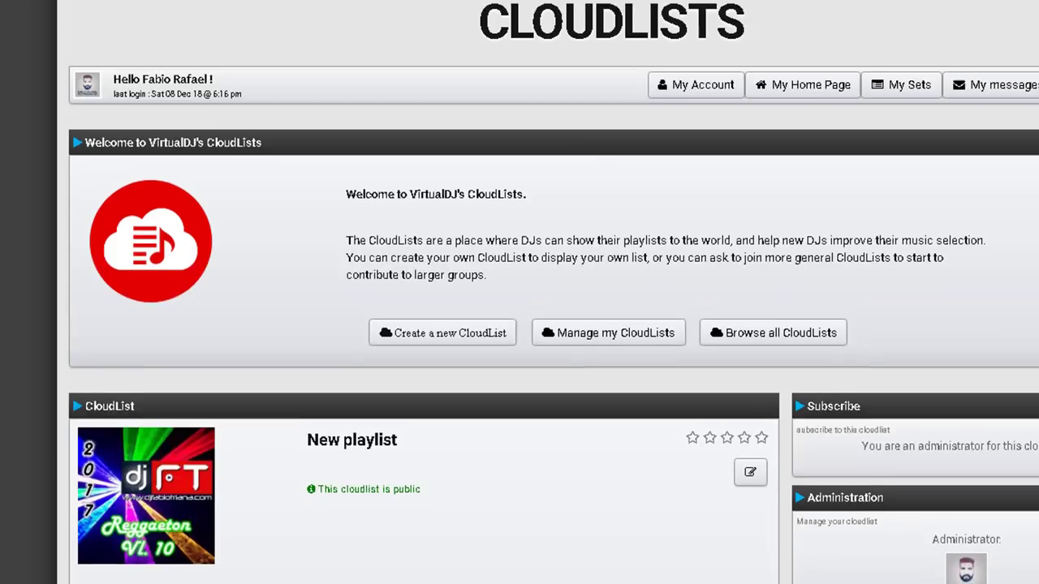
scroll(519, 324, down, 1)
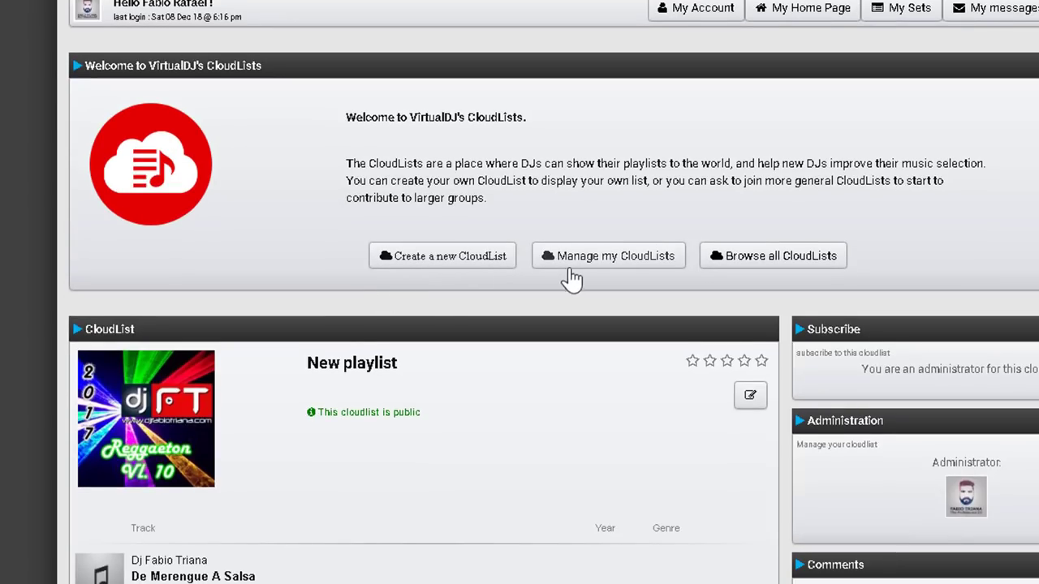
click(633, 266)
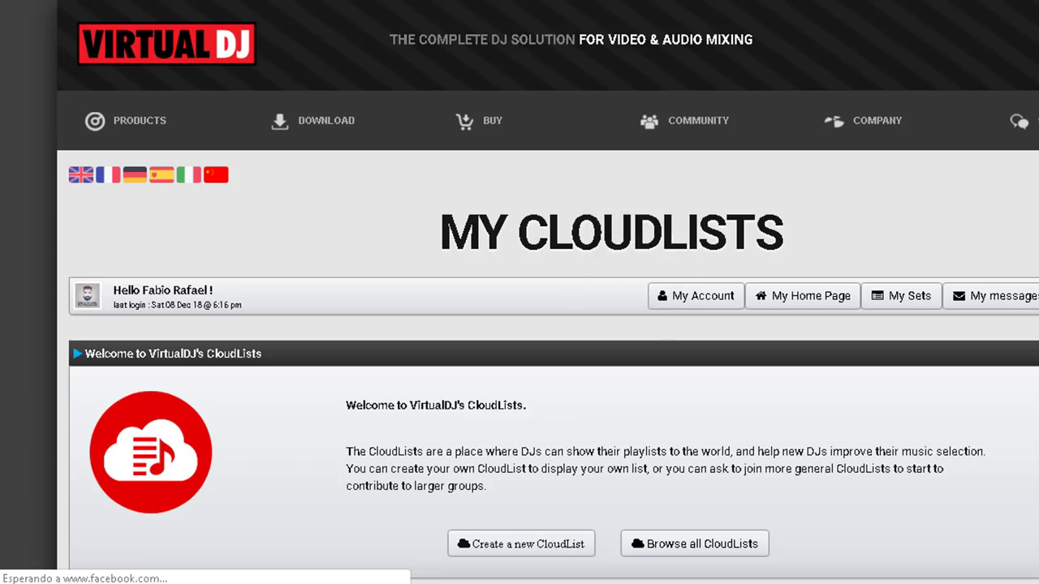
scroll(519, 325, down, 6)
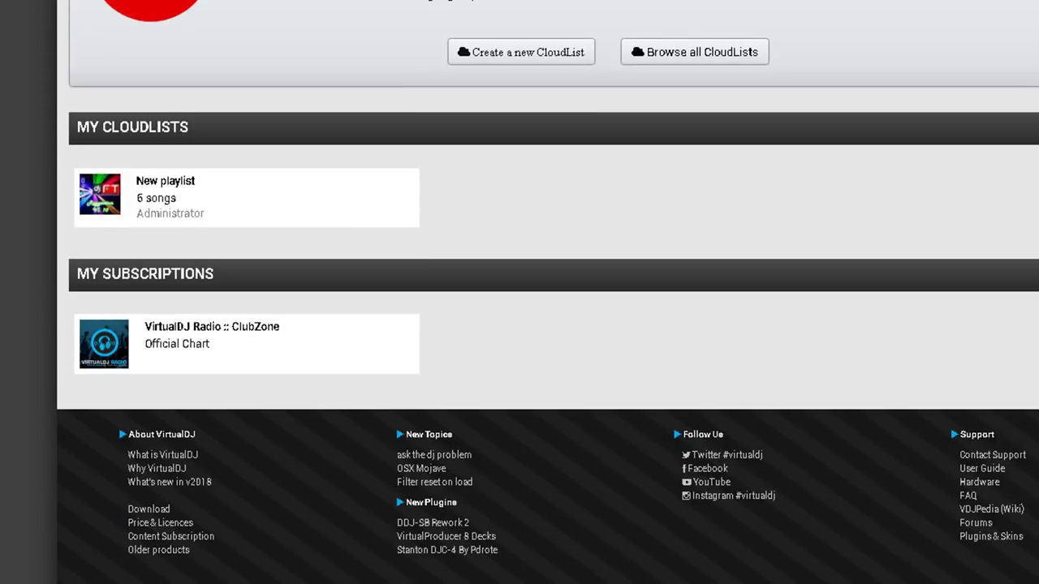
scroll(748, 306, up, 3)
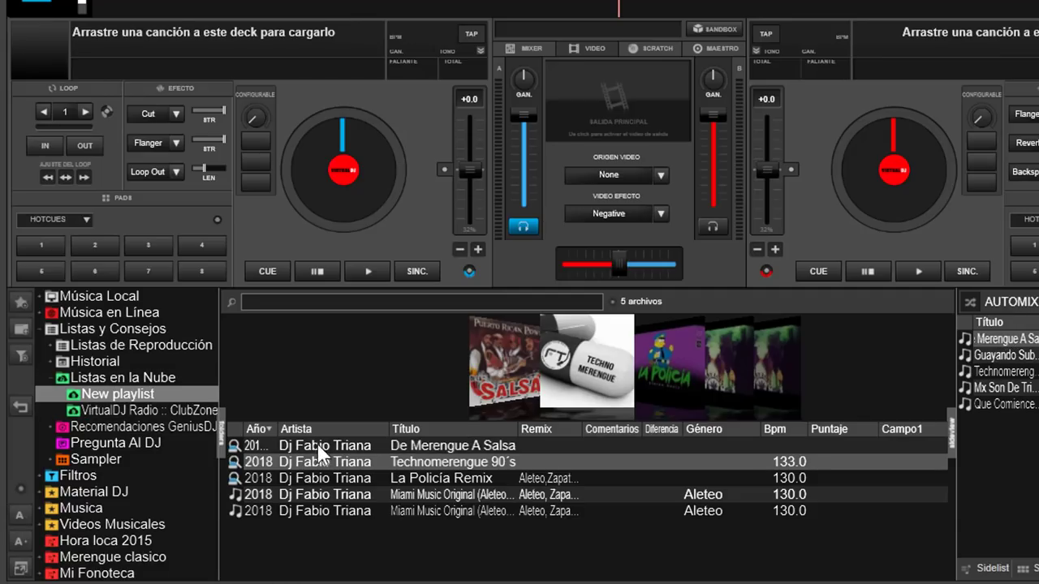
Switch to VirtualDJ and refresh New playlist under Listas en la Nube
right_click(123, 394)
click(191, 399)
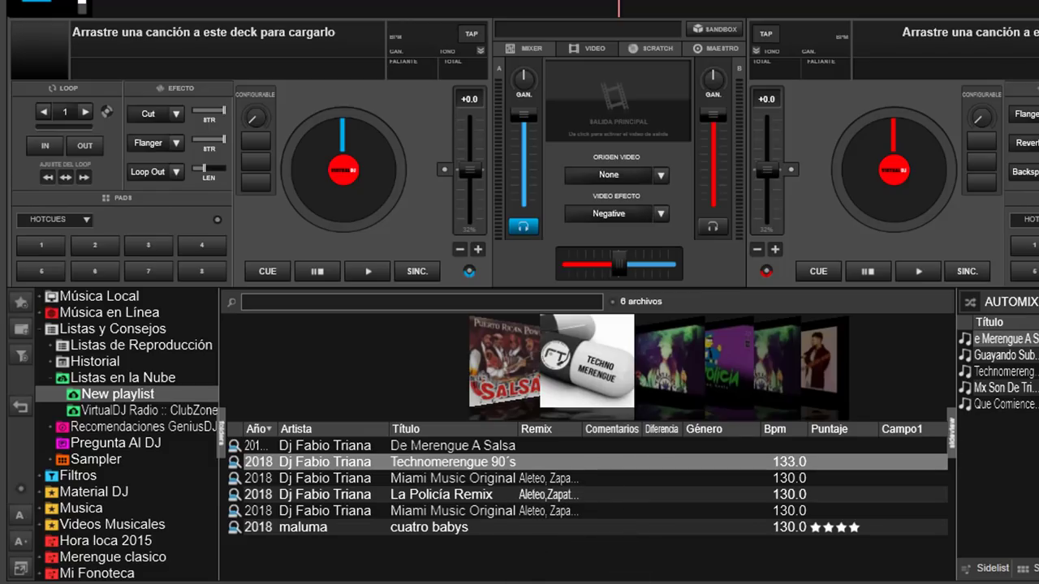
Return to the VirtualDJ website and browse all public cloudlists, looking over the search tags and most active lists
mouse_move(127, 581)
click(127, 511)
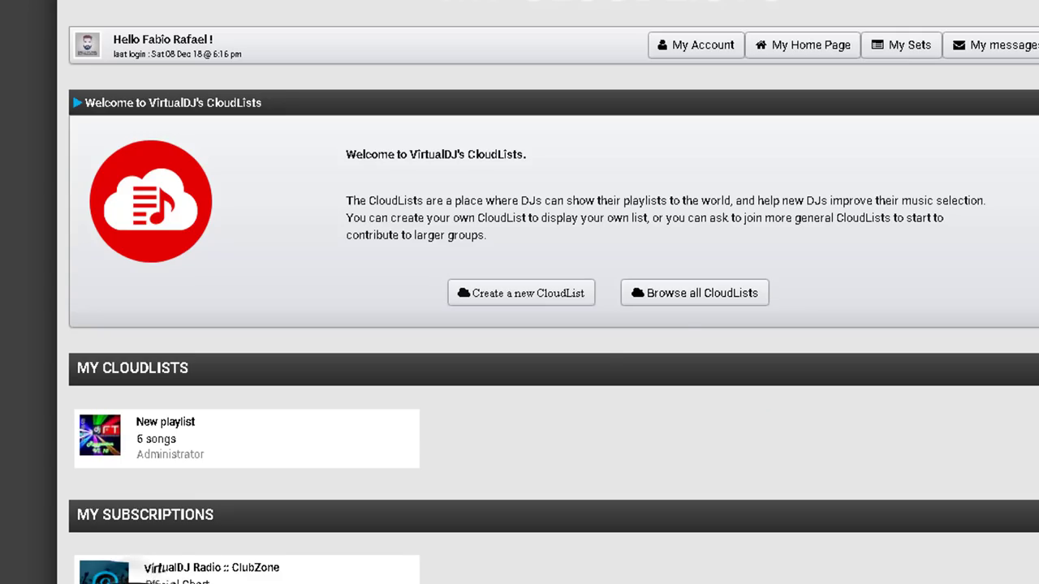
click(713, 298)
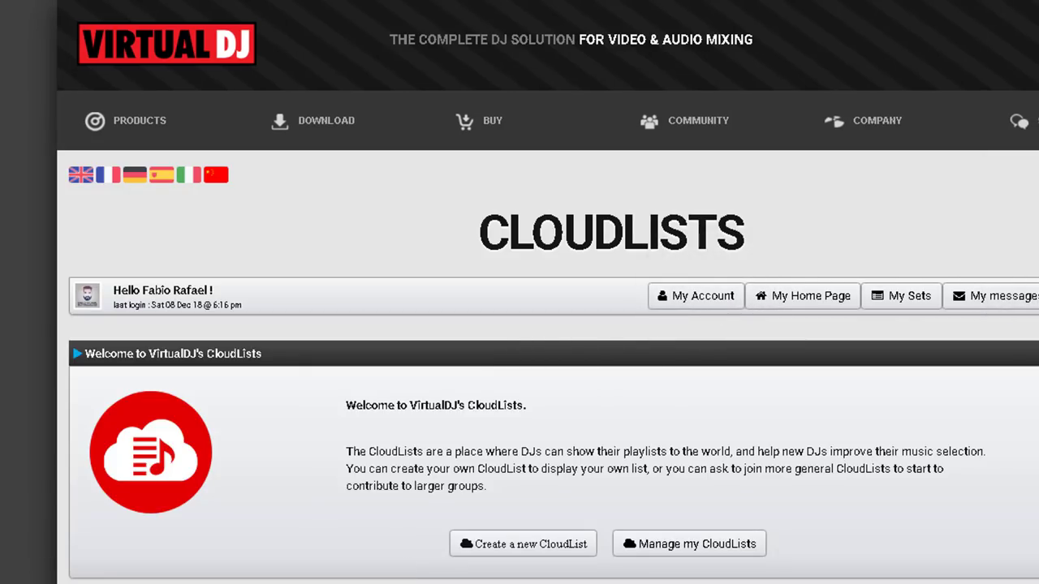
scroll(552, 325, down, 7)
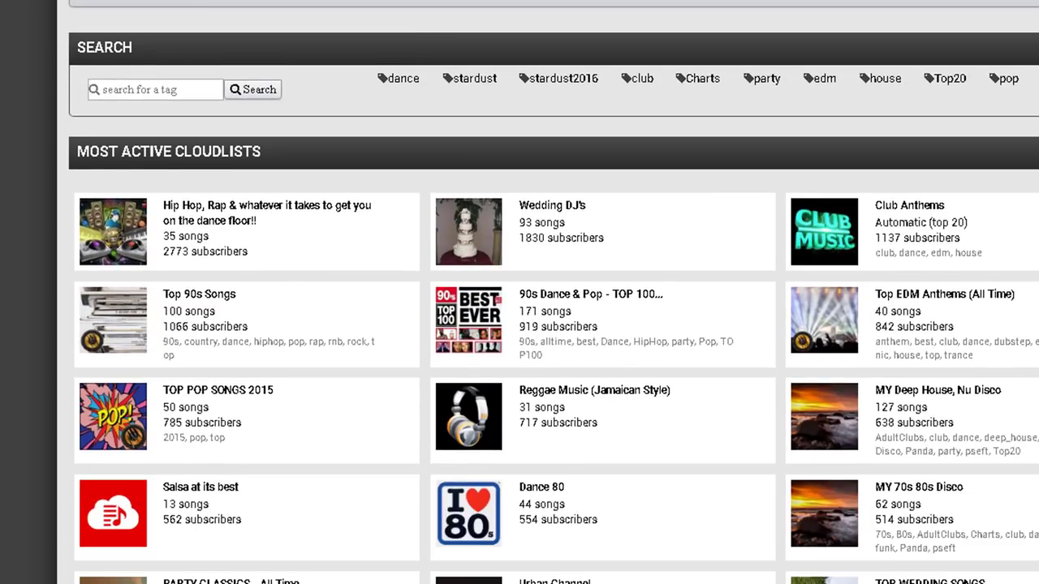
scroll(551, 324, down, 2)
scroll(552, 324, up, 2)
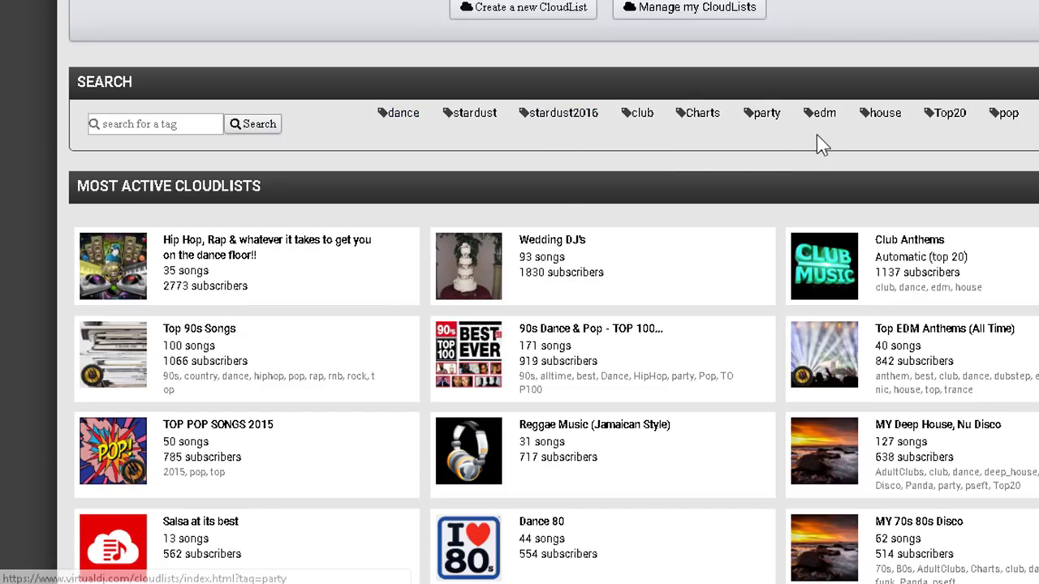
Filter the public cloudlists by the house tag and open the Set 21/02/18 cloudlist
click(895, 119)
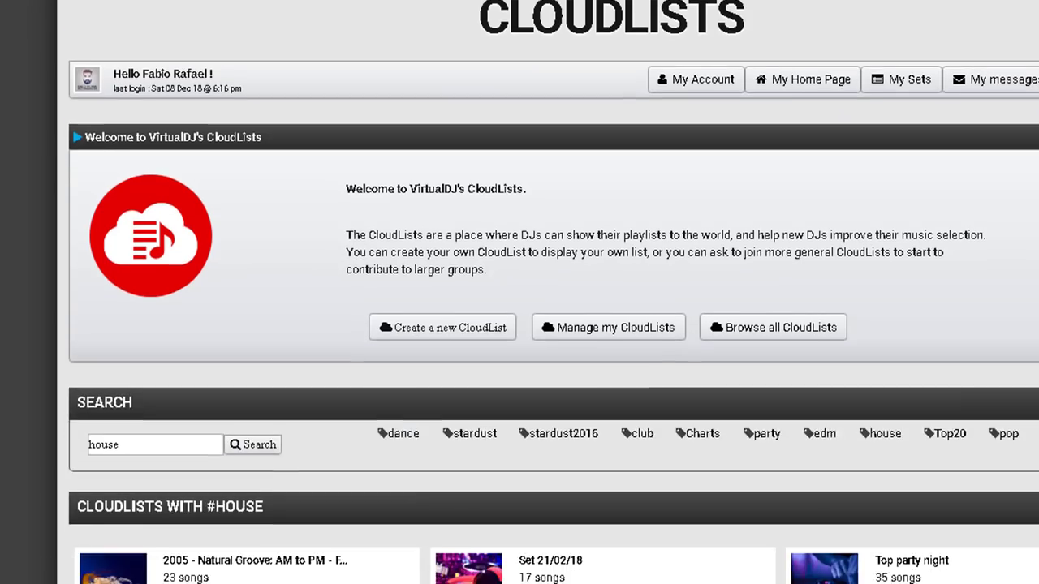
scroll(548, 292, down, 5)
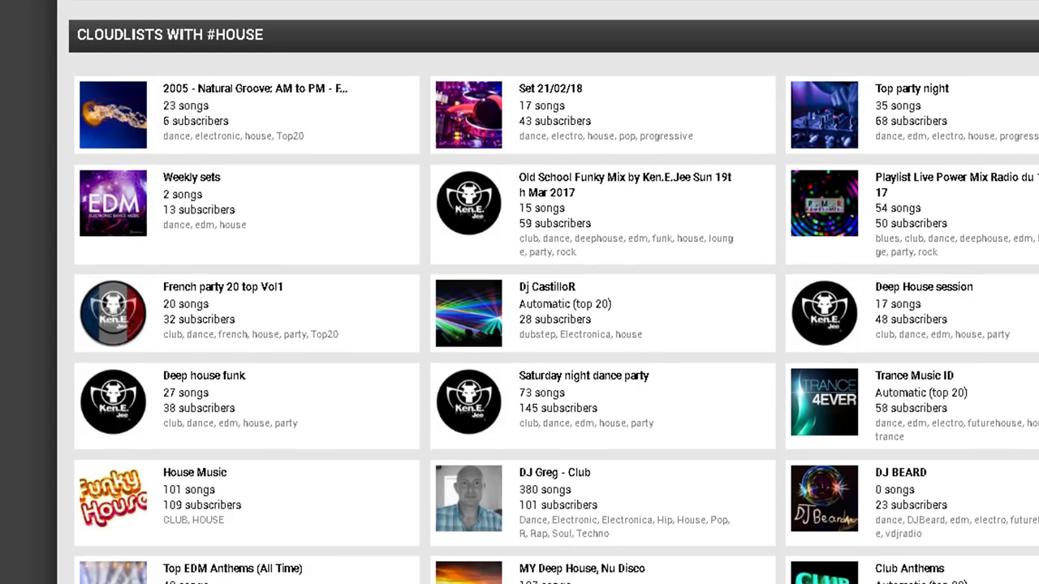
click(550, 92)
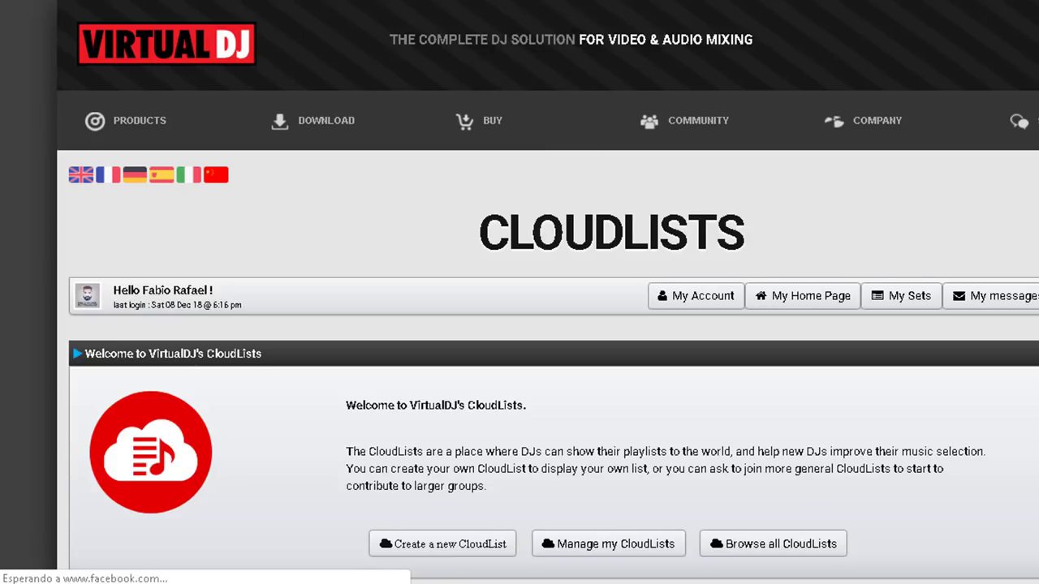
Look through the tracks of Set 21/02/18 and subscribe to this cloudlist
scroll(519, 292, down, 10)
scroll(519, 292, down, 10)
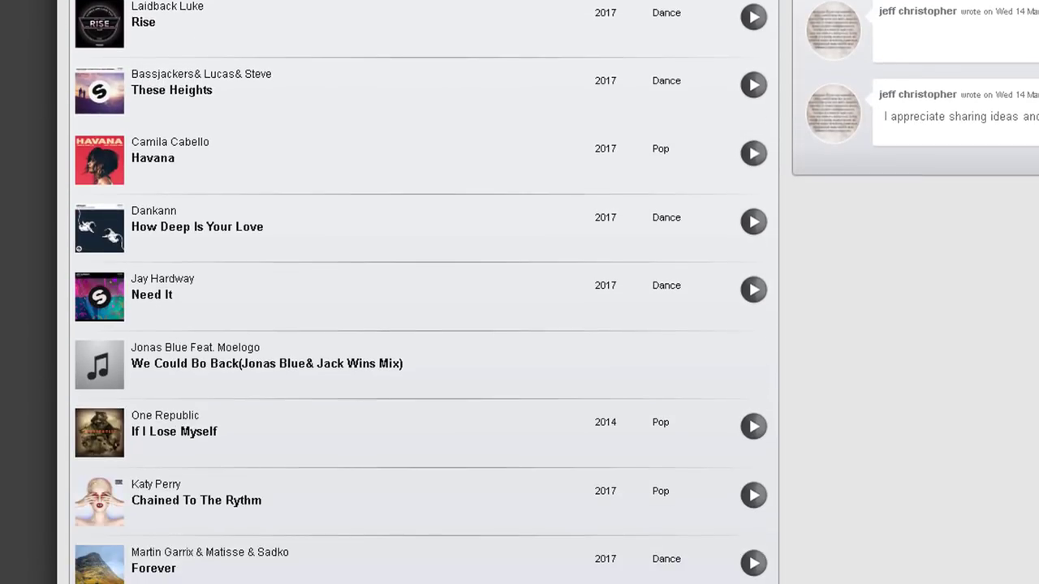
scroll(519, 292, up, 15)
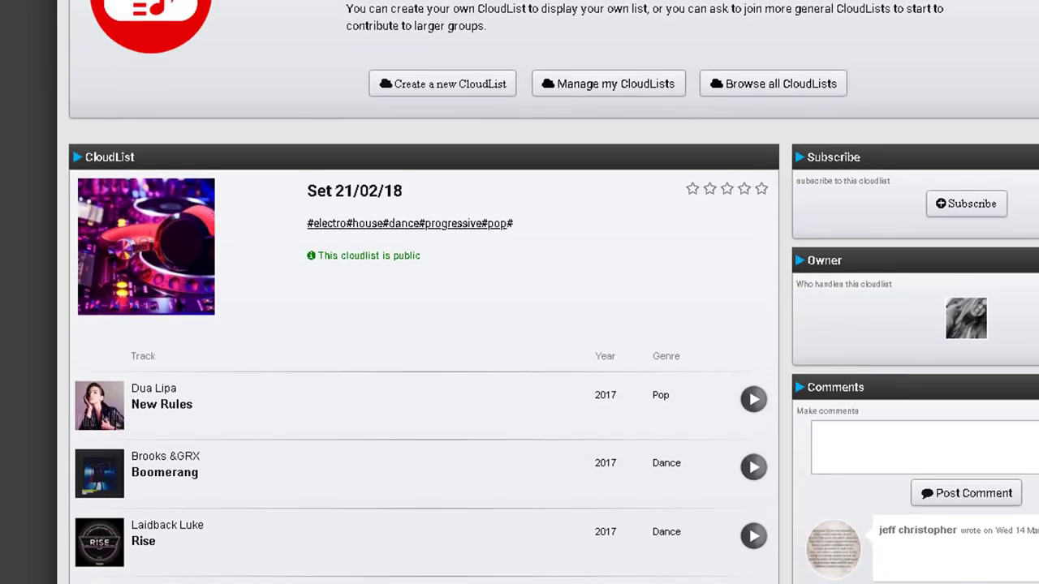
scroll(519, 292, up, 1)
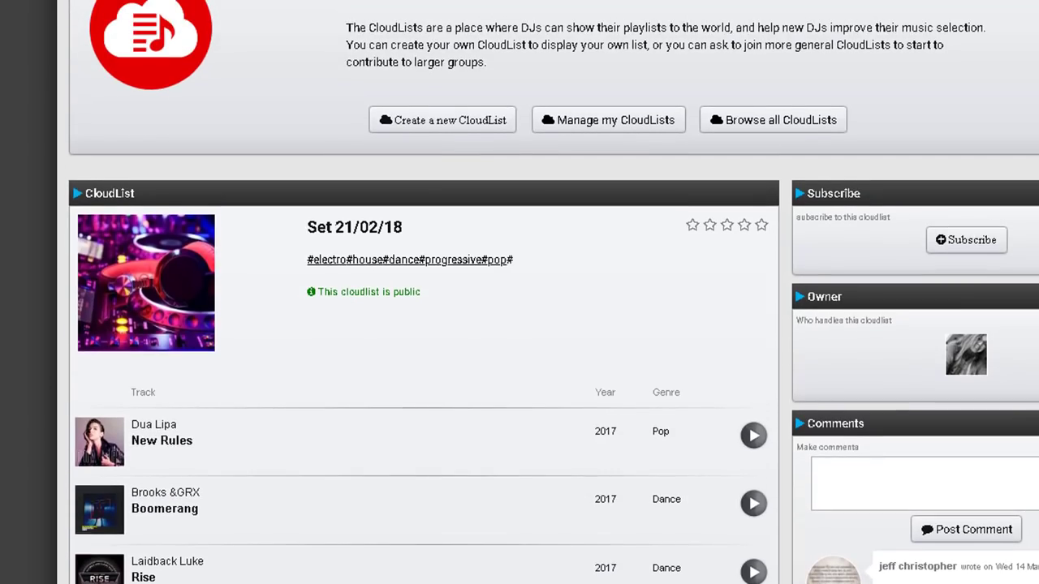
click(979, 243)
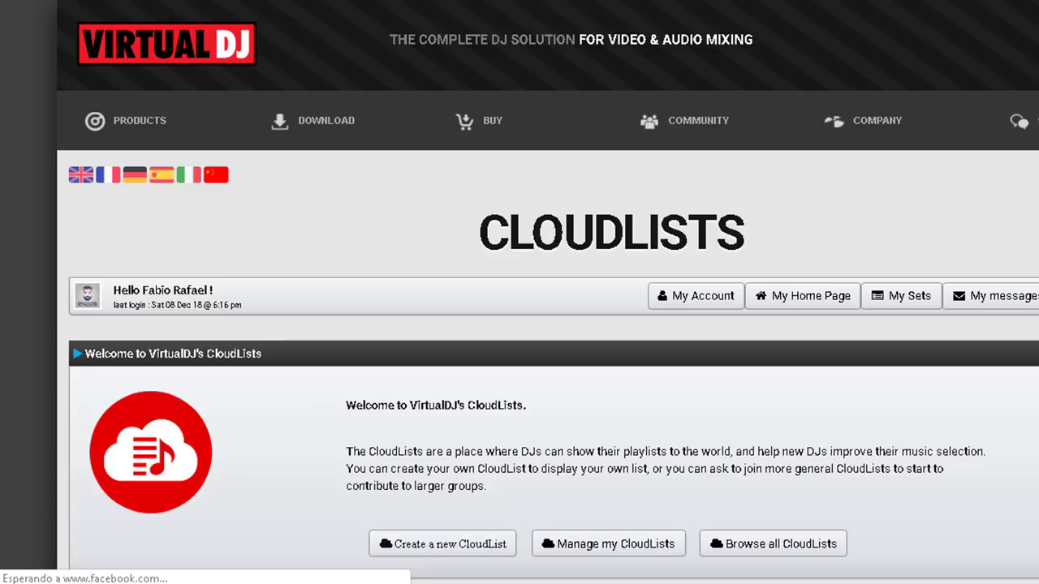
scroll(417, 181, down, 2)
scroll(417, 181, up, 2)
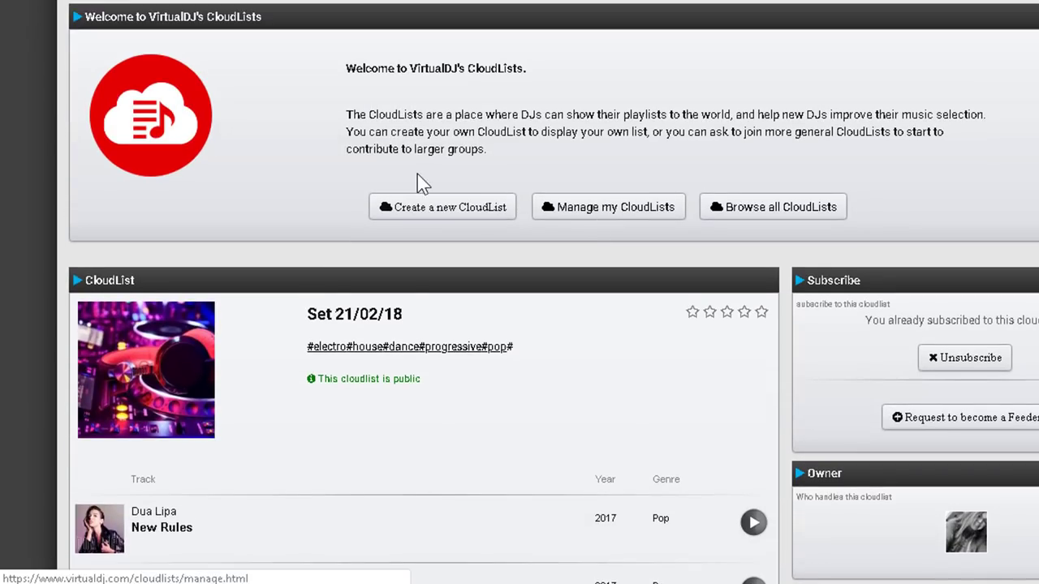
Open the page for managing the account's cloudlists and check its cloudlists and subscriptions
click(602, 213)
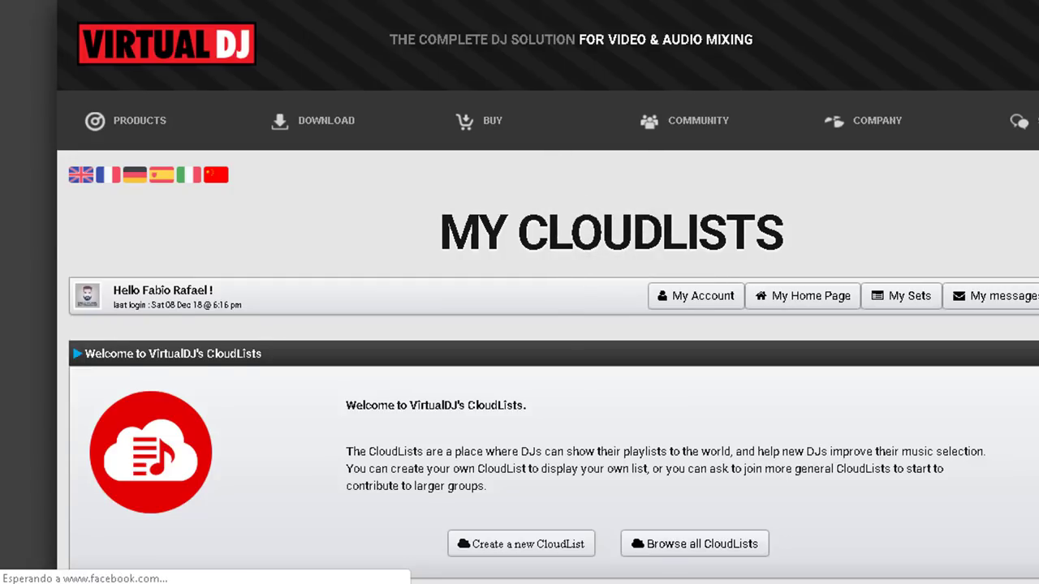
scroll(501, 379, down, 6)
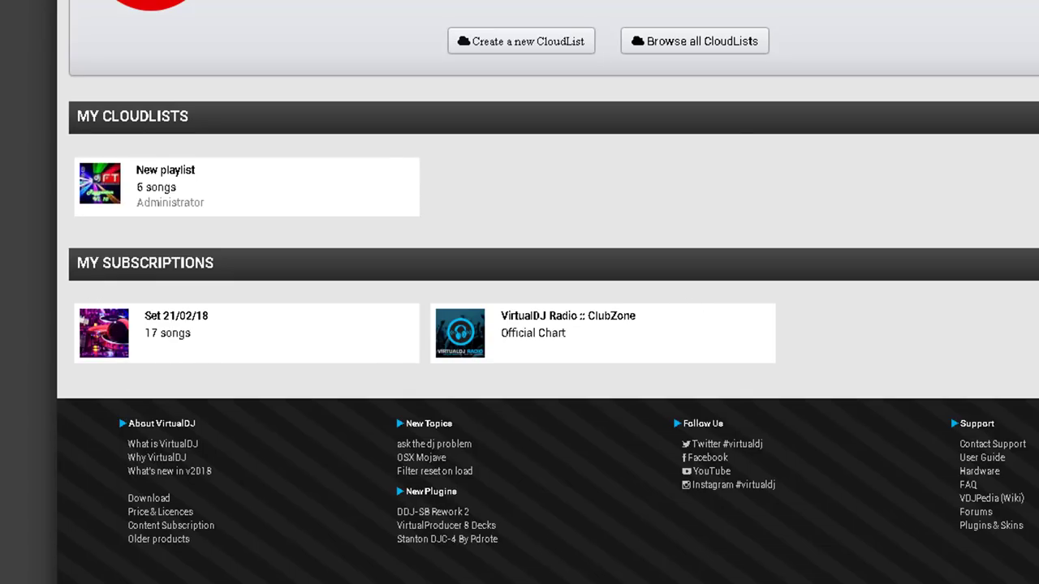
scroll(548, 292, up, 3)
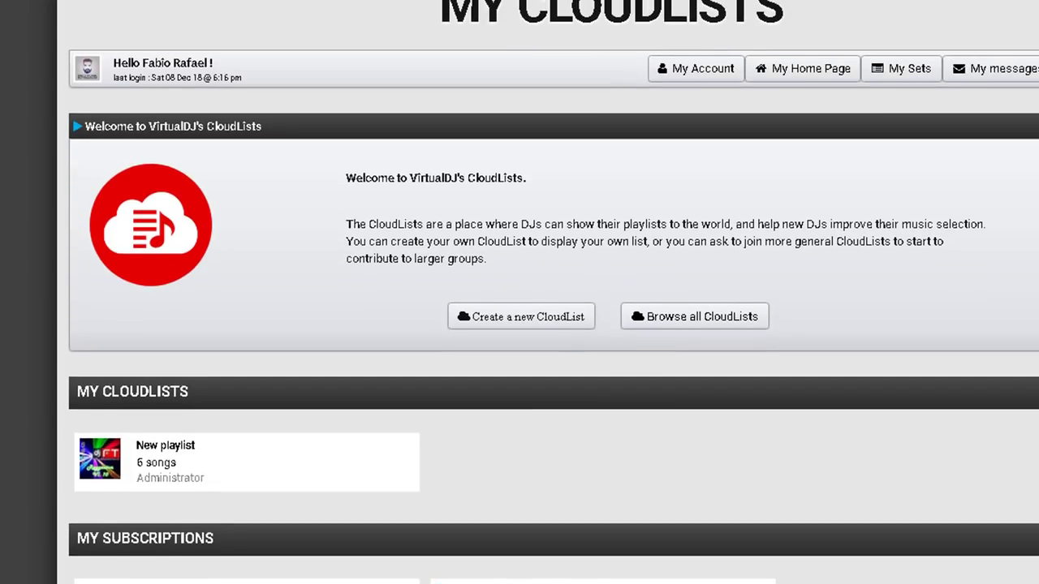
scroll(548, 292, down, 1)
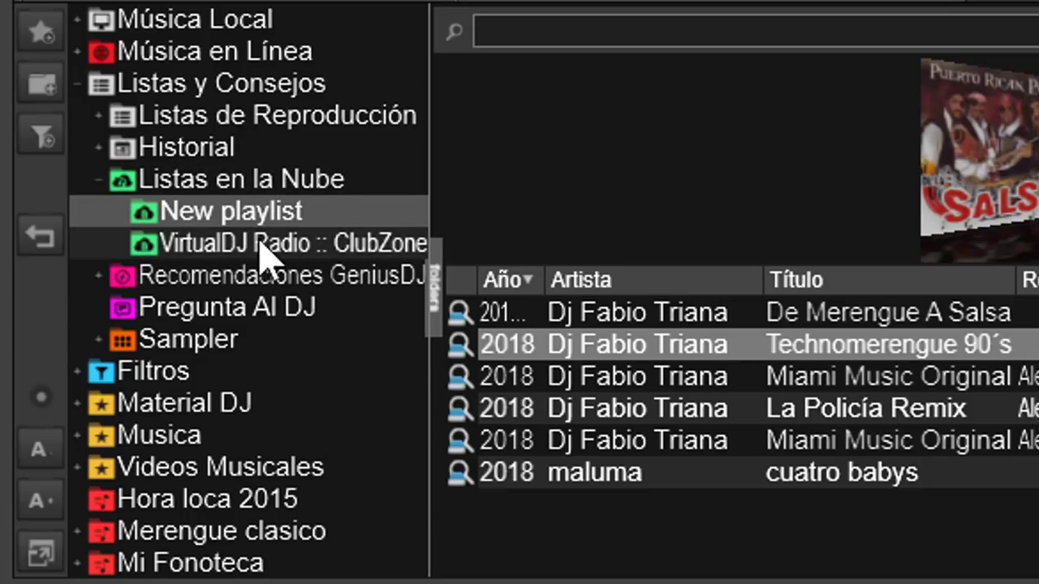
Switch to VirtualDJ and refresh the Listas en la Nube folder
right_click(270, 185)
click(397, 205)
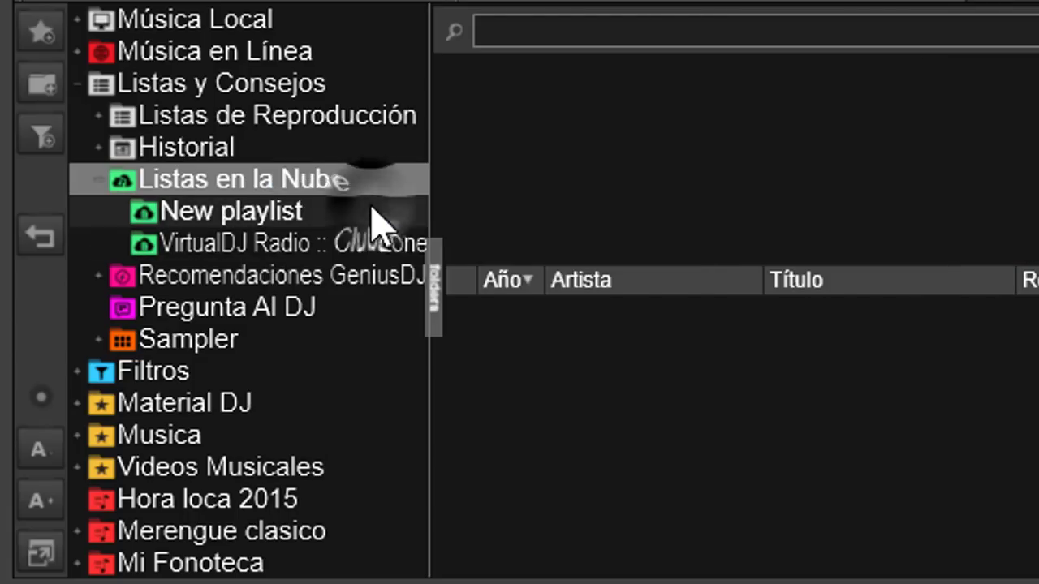